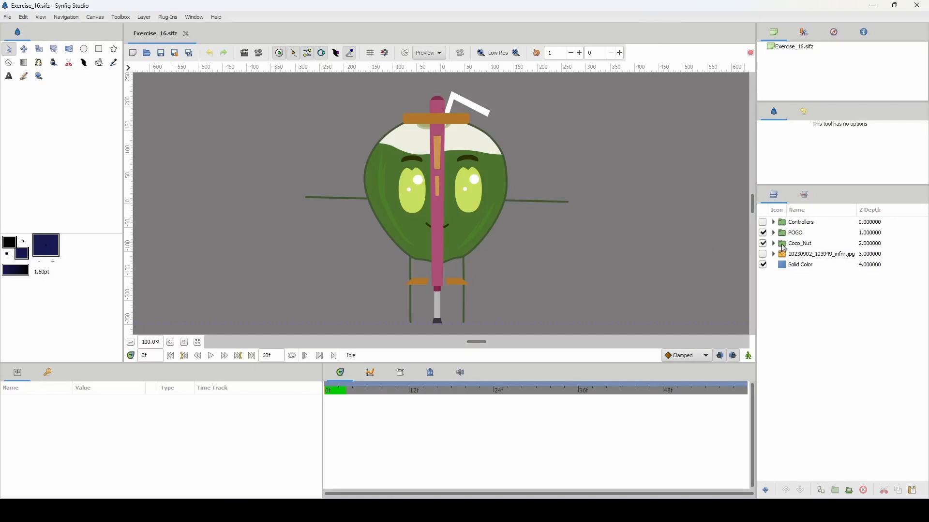
Hide the Coco_Nut layer, try moving the pogoTop and pogoBotton parts apart, and undo both moves.
left_click(784, 245)
left_click(763, 243)
left_click(789, 236)
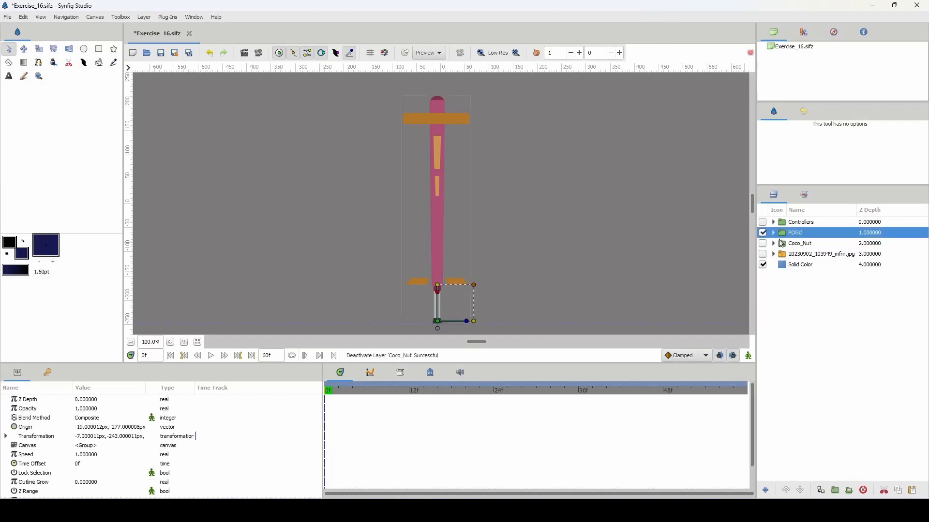
left_click(774, 233)
left_click(797, 245)
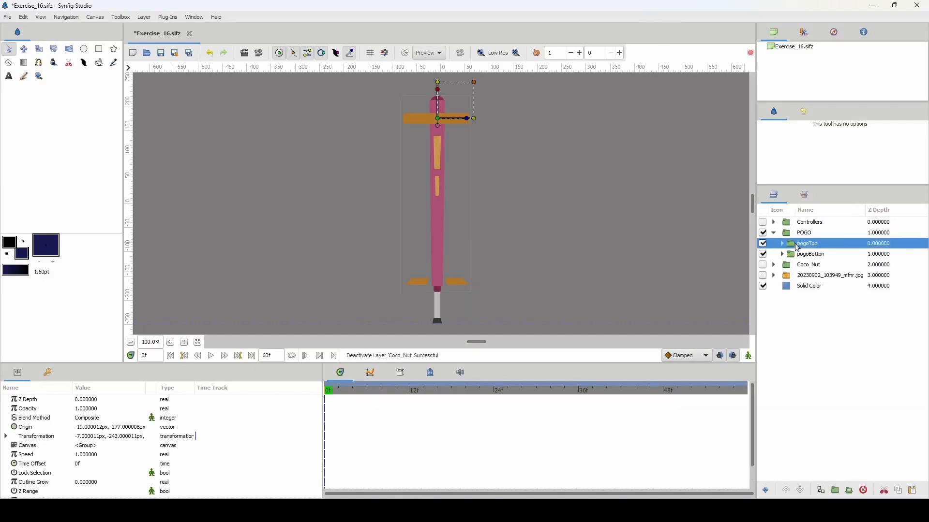
left_click_drag(438, 118, 499, 110)
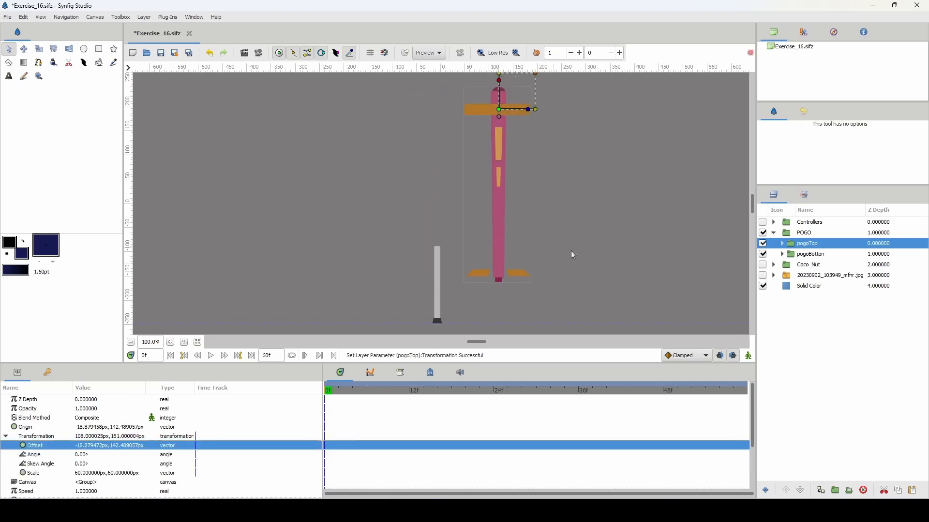
left_click(807, 254)
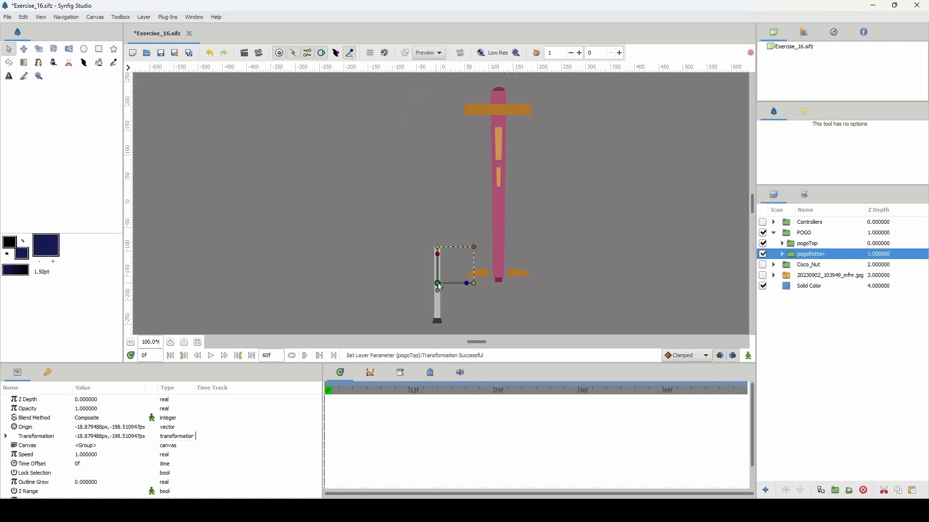
left_click_drag(438, 286, 409, 282)
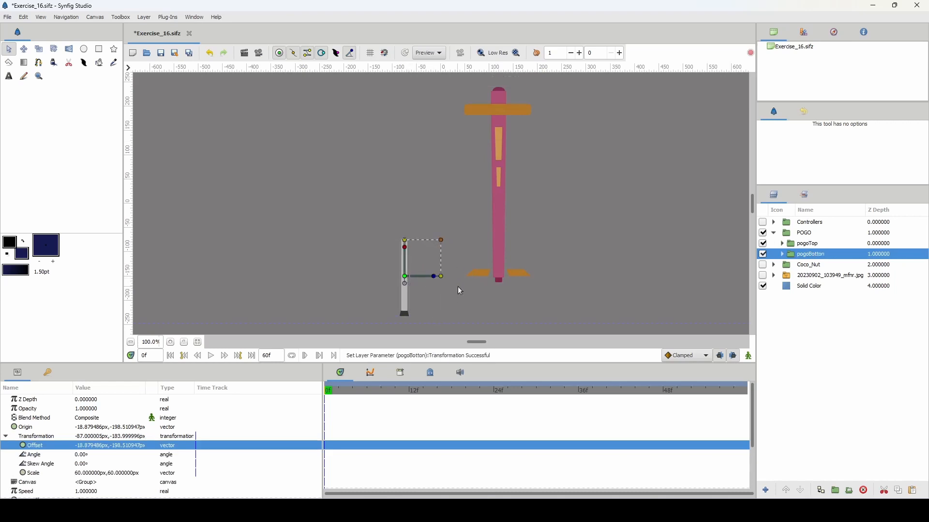
key("ctrl+z")
key("ctrl+z")
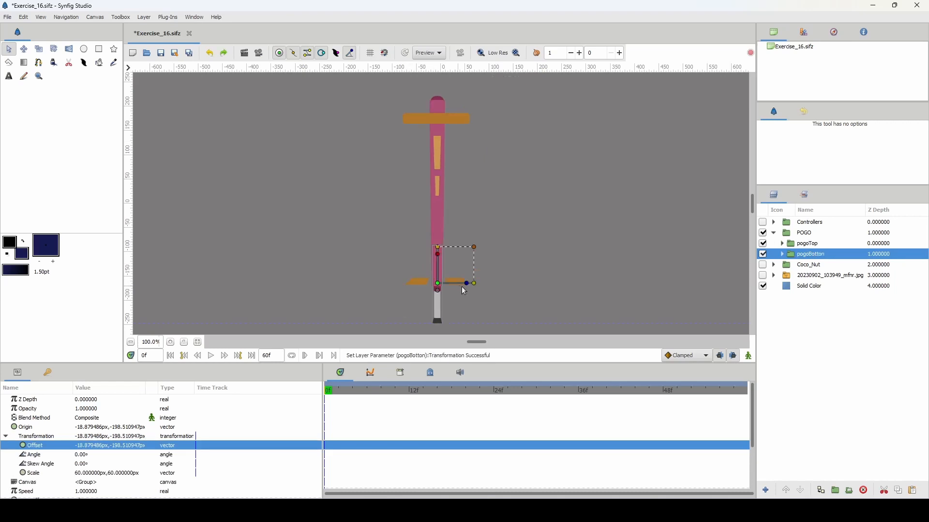
Show the Coco_Nut layer again and scale the whole POGO group down to a small stick below the coconut's mouth.
left_click(774, 233)
left_click(758, 246)
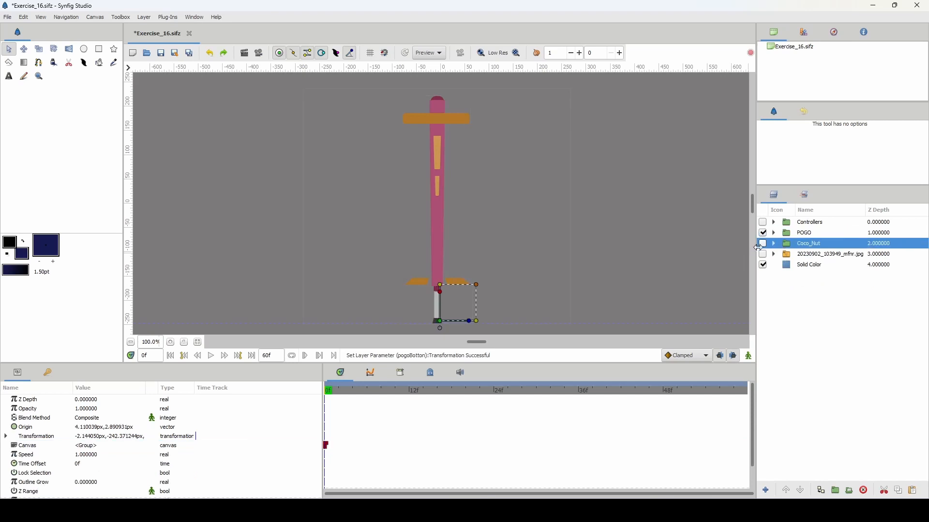
left_click(763, 243)
left_click(791, 235)
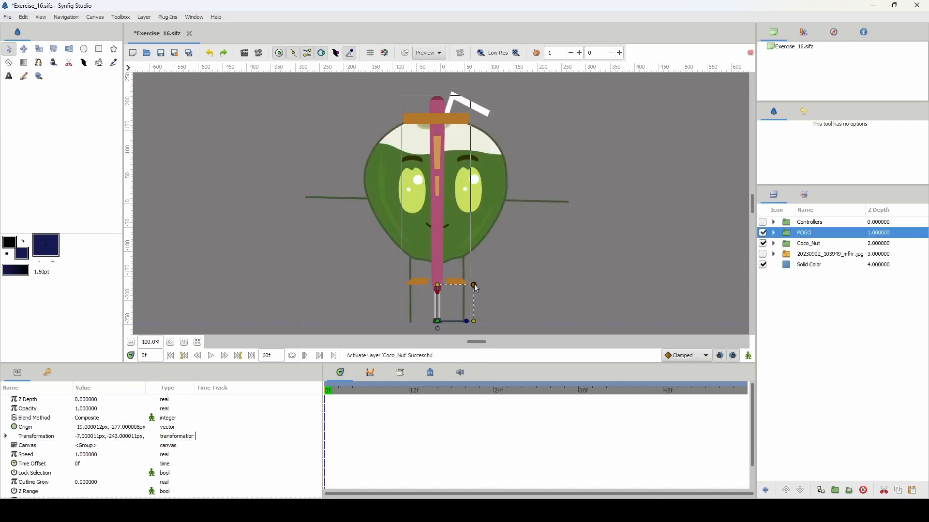
left_click_drag(477, 288, 477, 289)
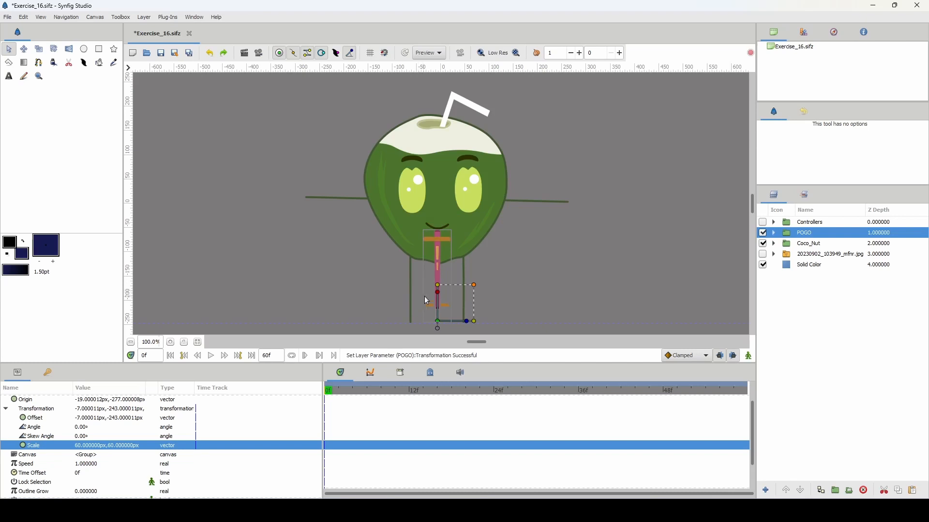
Group the POGO and Coco_Nut layers together and delete the new group's canvas waypoint at frame 0.
left_click(786, 224)
left_click(786, 233)
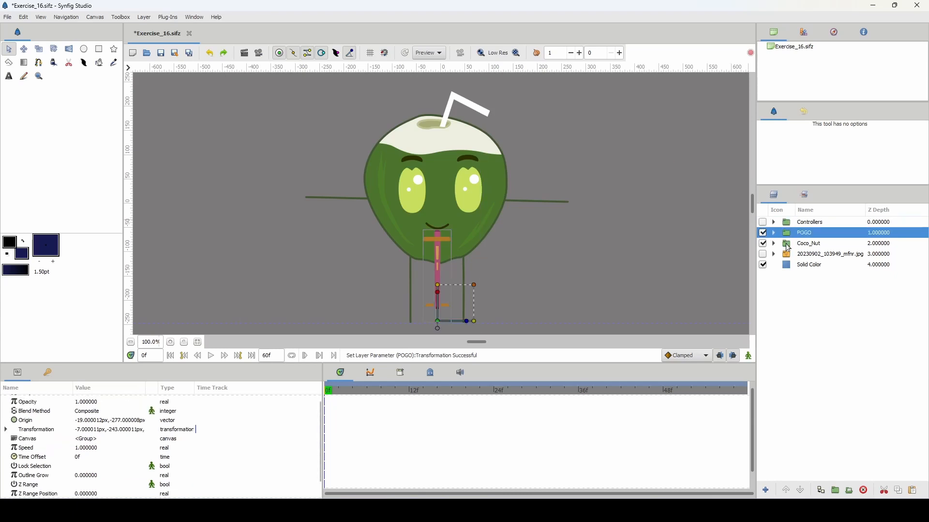
left_click(788, 246)
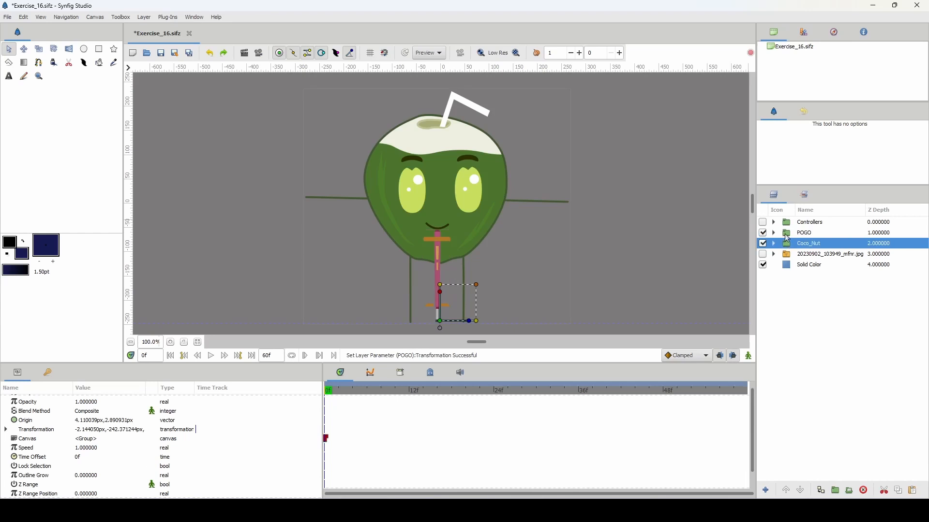
left_click(787, 234, "ctrl")
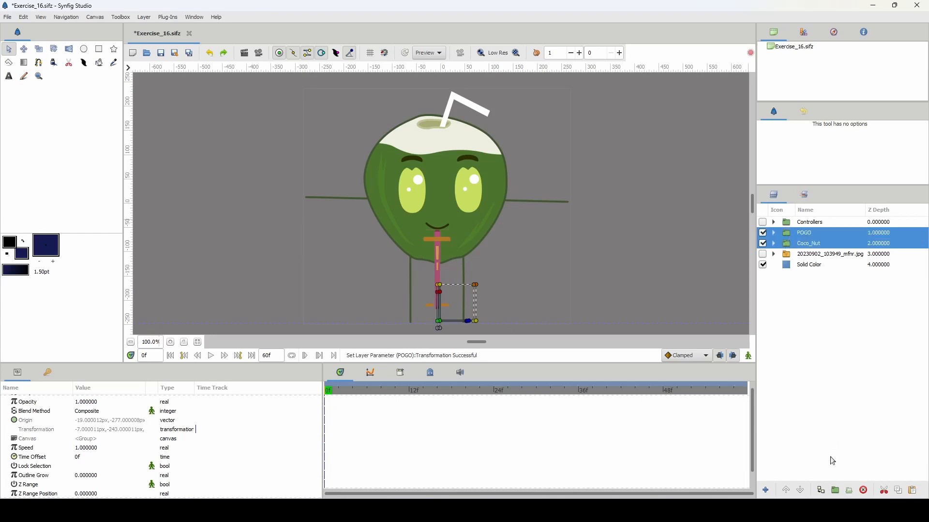
left_click(836, 491)
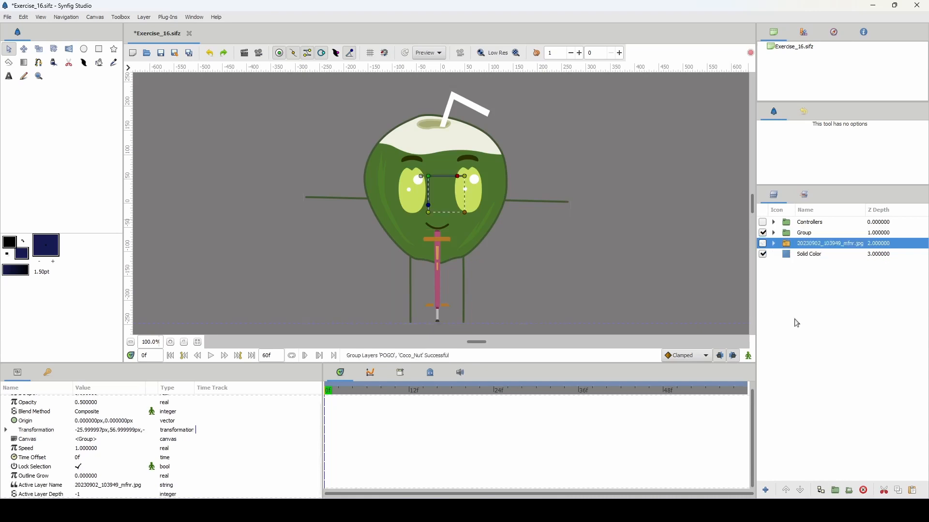
left_click(806, 234)
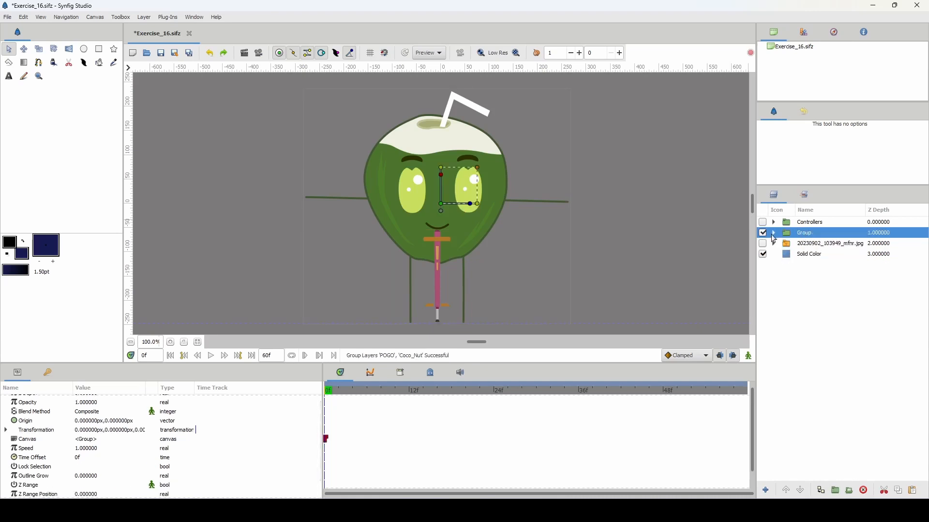
left_click(328, 440, "alt")
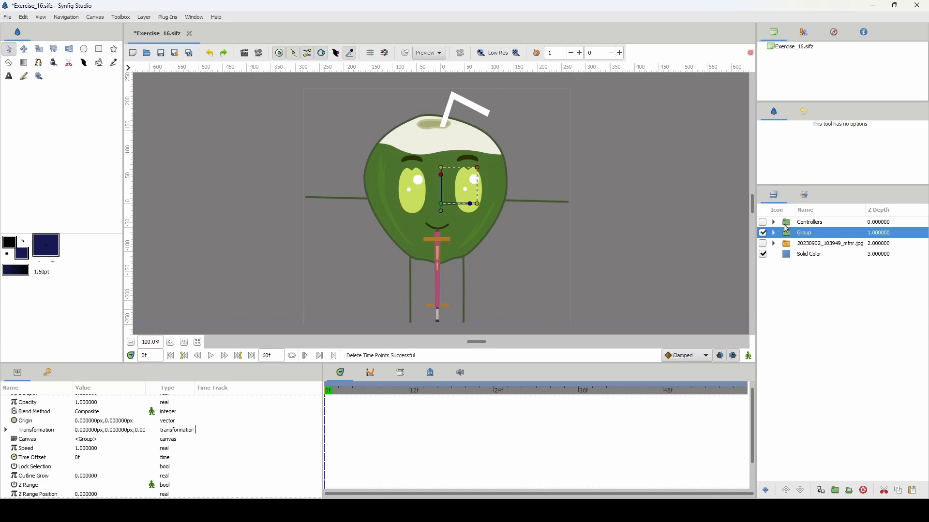
Inside the new group, hide Coco_Nut and select the pogoTop layer of the expanded POGO group.
left_click(774, 233)
left_click(796, 245)
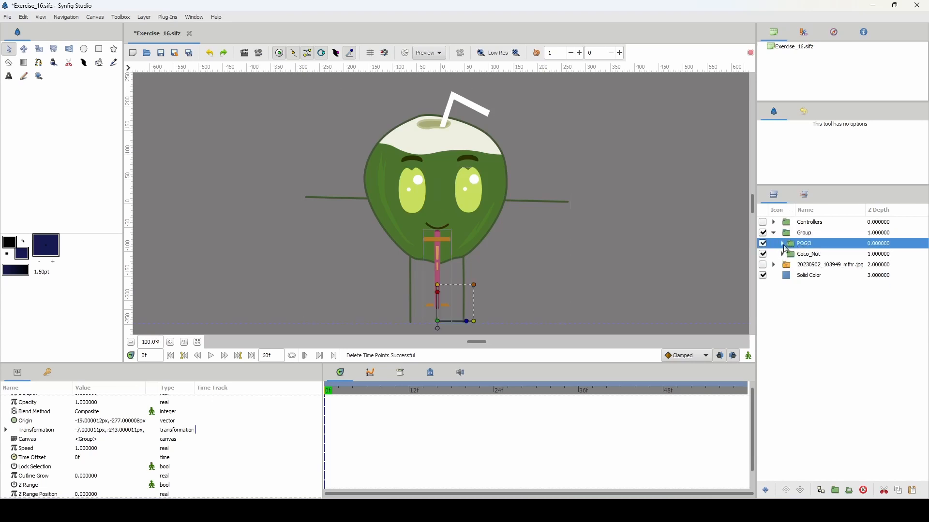
left_click(764, 254)
left_click(783, 244)
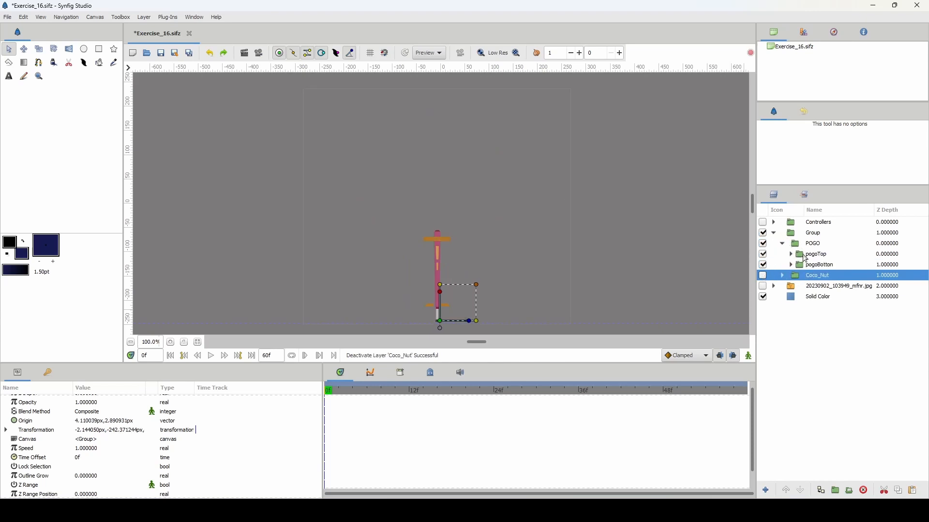
left_click(806, 255)
scroll(419, 265, "up", 2)
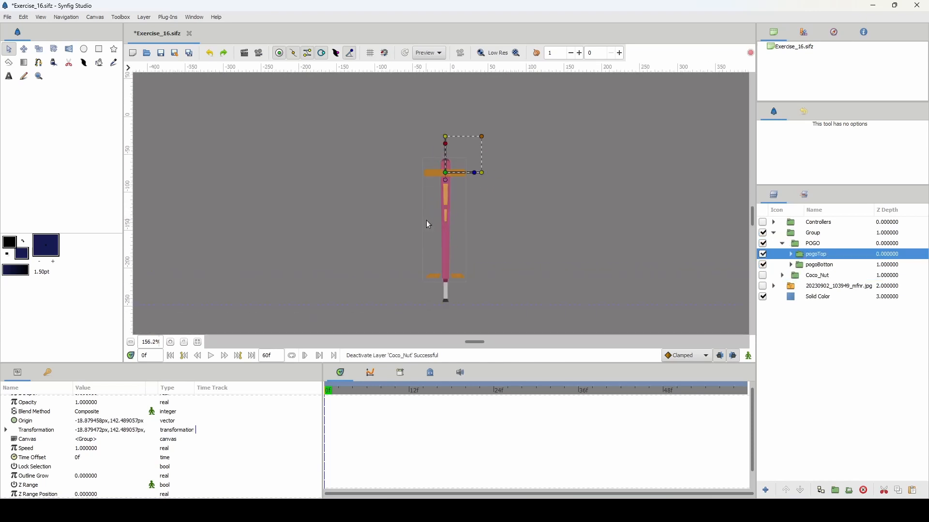
Turn on animate editing mode and set the default waypoint interpolation to Ease In/Out.
left_click(748, 355)
left_click(686, 356)
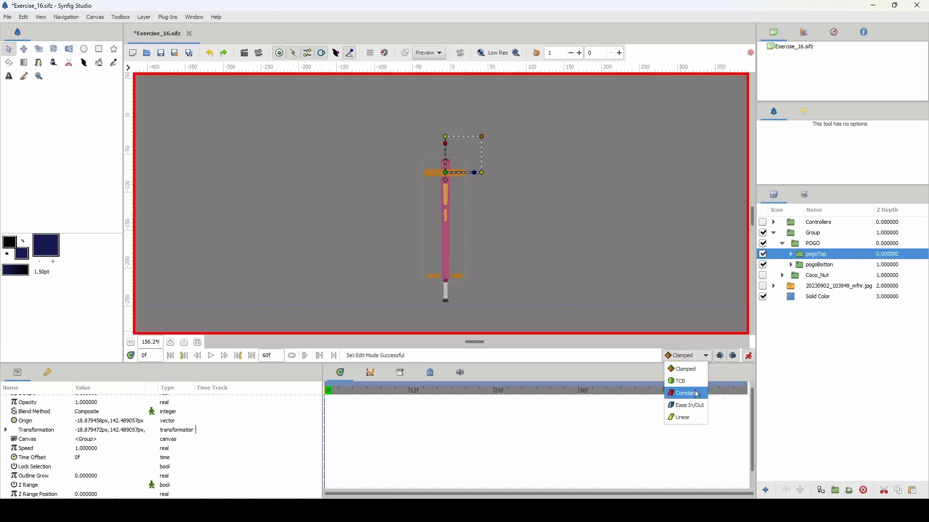
left_click(689, 404)
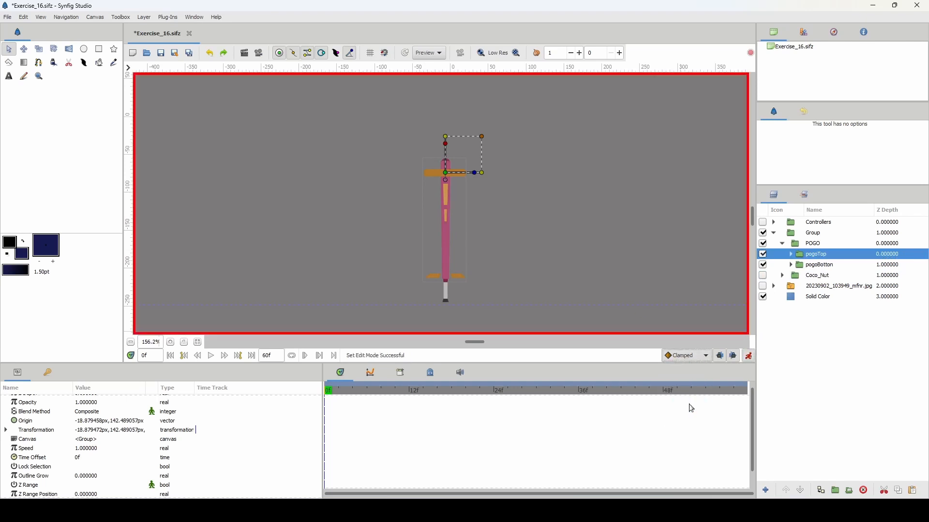
Key pogoTop's resting transformation at frame 1 and lower it over pogoBotton at frame 7, to a vertical offset of about 95 px.
left_click(333, 394)
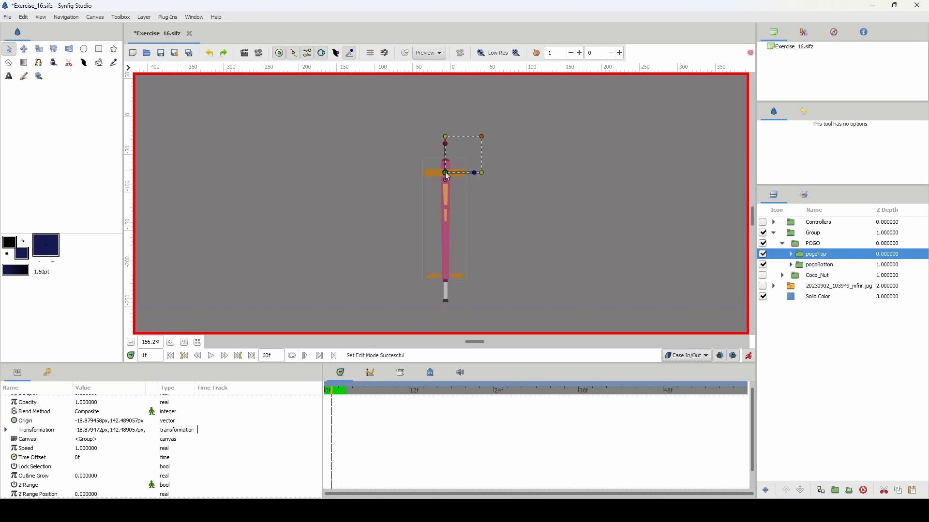
left_click(446, 174)
left_click(446, 173)
left_click(373, 391)
left_click_drag(445, 173, 445, 186)
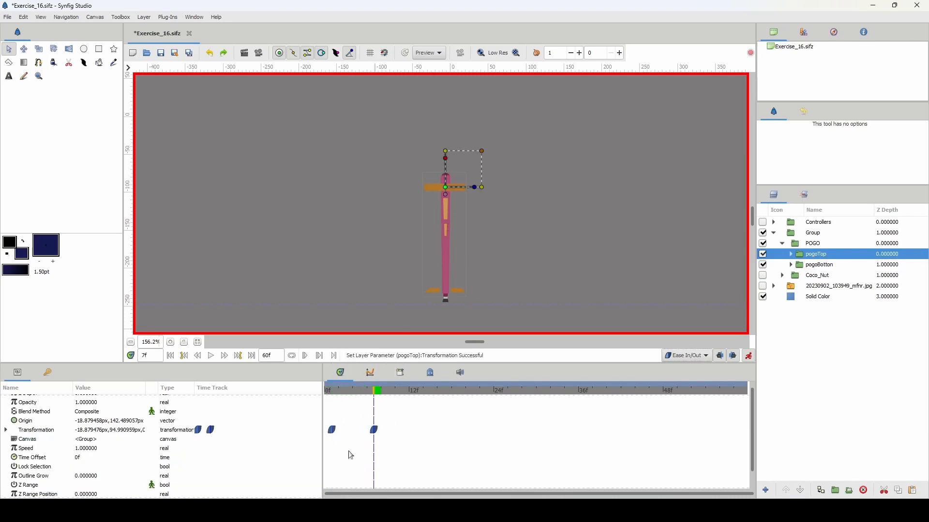
Copy pogoTop's transformation waypoints to frames 9, 15 and 24 to complete the first compression cycle, and play back the motion.
left_click(380, 390)
left_click(368, 390)
left_click_drag(374, 430, 493, 430)
left_click(424, 391)
left_click(334, 391)
key("space")
key("space")
left_click(357, 391)
key("space")
key("space")
Repeat pogoTop's waypoints at frames 30, 32, 38 and 47, and set the animation's end time to 120f.
left_click_drag(353, 391, 592, 430)
left_click_drag(471, 390, 642, 390)
left_click(593, 430)
left_click_drag(595, 430, 656, 430)
left_click_drag(440, 408, 536, 391)
type("120")
key("Return")
Repeat pogoTop's waypoints at frames 53, 55, 61 and 70, and shorten the animation's end time to 70f for playback.
scroll(431, 411, "up", 4)
left_click(817, 297)
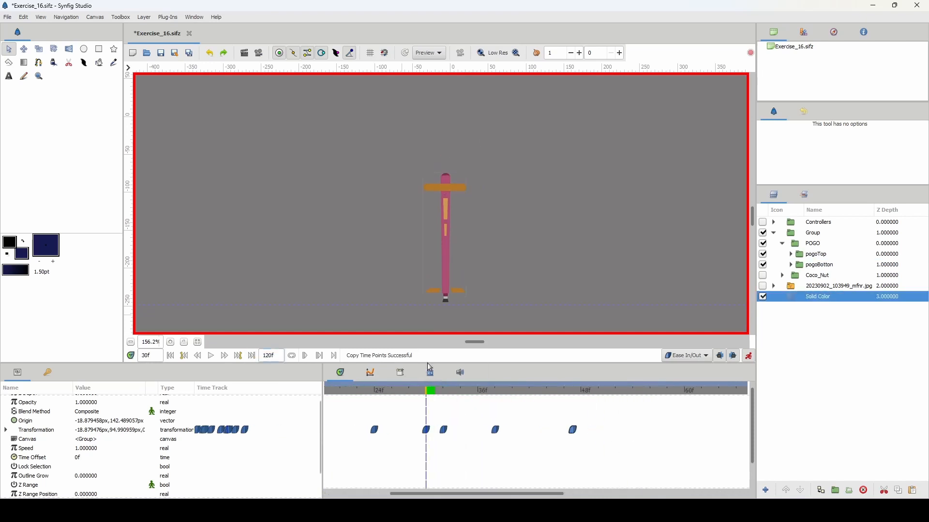
left_click(816, 254)
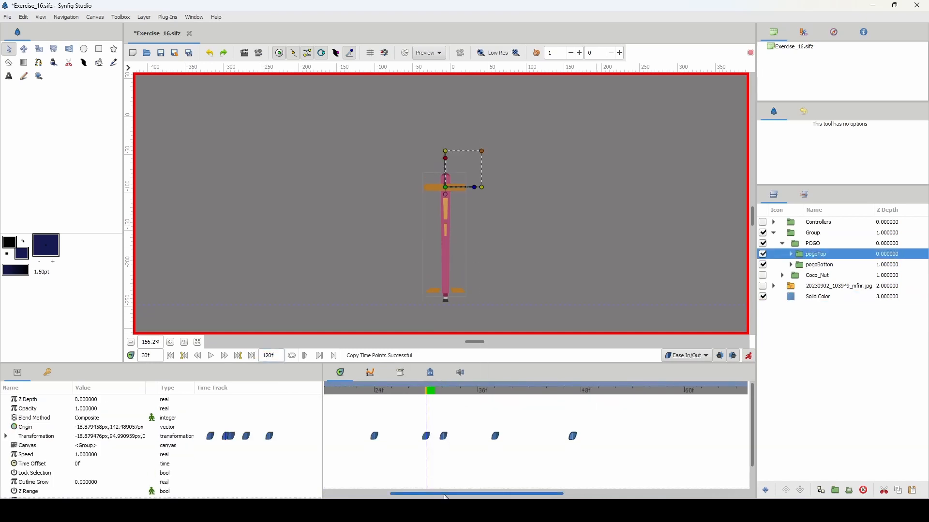
left_click_drag(513, 493, 477, 493)
mouse_move(511, 391)
left_mouse_down()
mouse_move(599, 390)
mouse_move(432, 408)
mouse_move(512, 407)
left_mouse_up()
left_click_drag(513, 436, 712, 436)
left_click_drag(502, 494, 521, 494)
left_click_drag(472, 391, 665, 391)
scroll(339, 471, "down", 2)
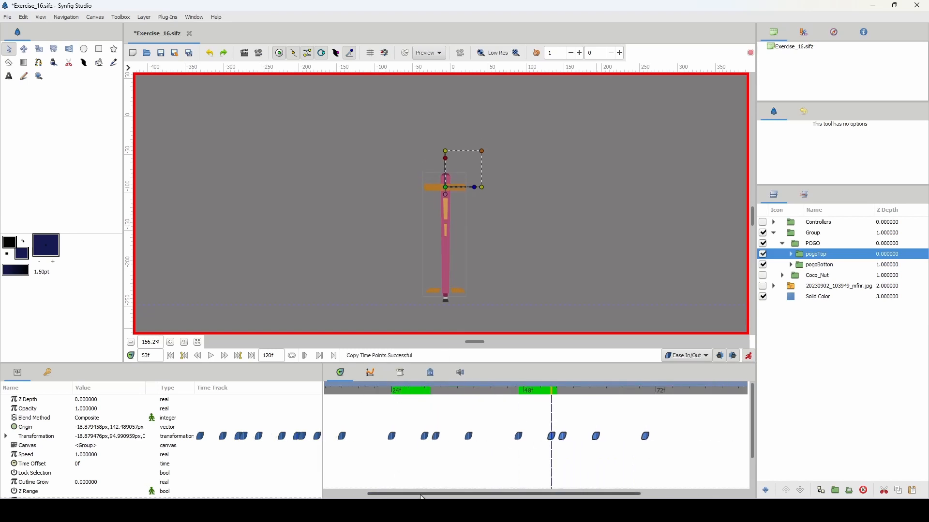
left_click_drag(363, 390, 707, 385)
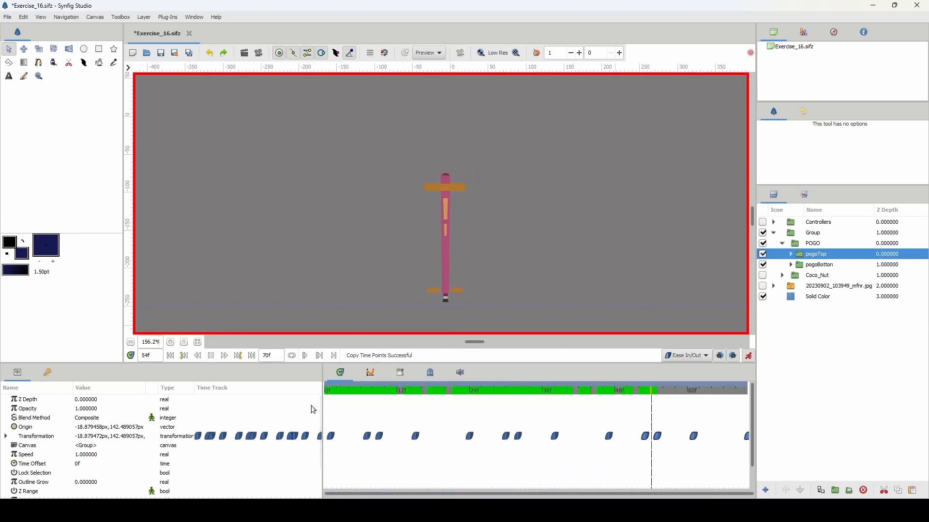
Turn off animate editing mode and move the parent group's origin to the pogo stick's foot, at about -6.43 px, -241.81 px.
left_click(781, 243)
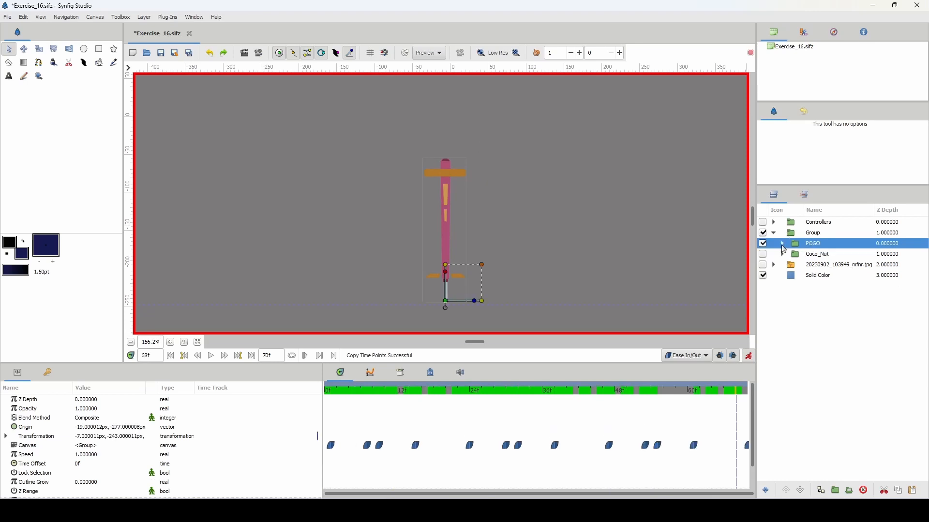
left_click(782, 244)
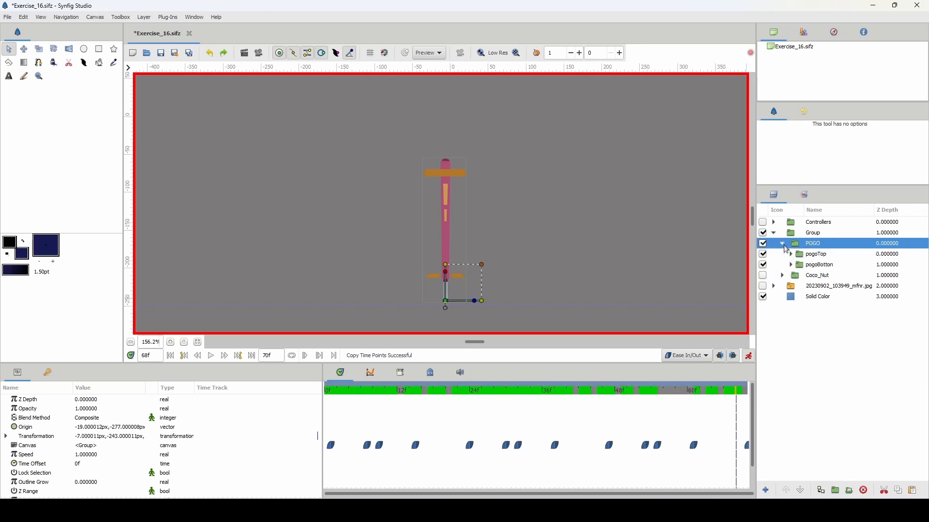
left_click(783, 244)
left_click(790, 233)
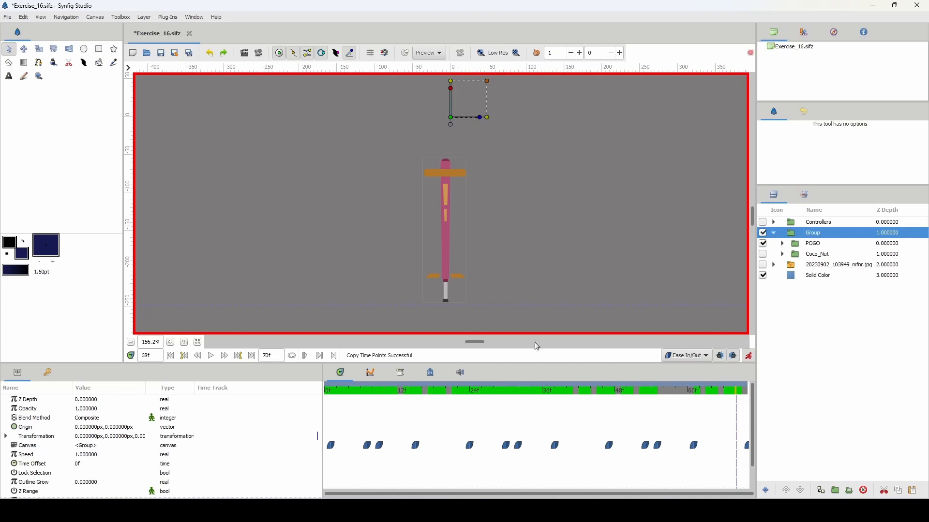
left_click(749, 357)
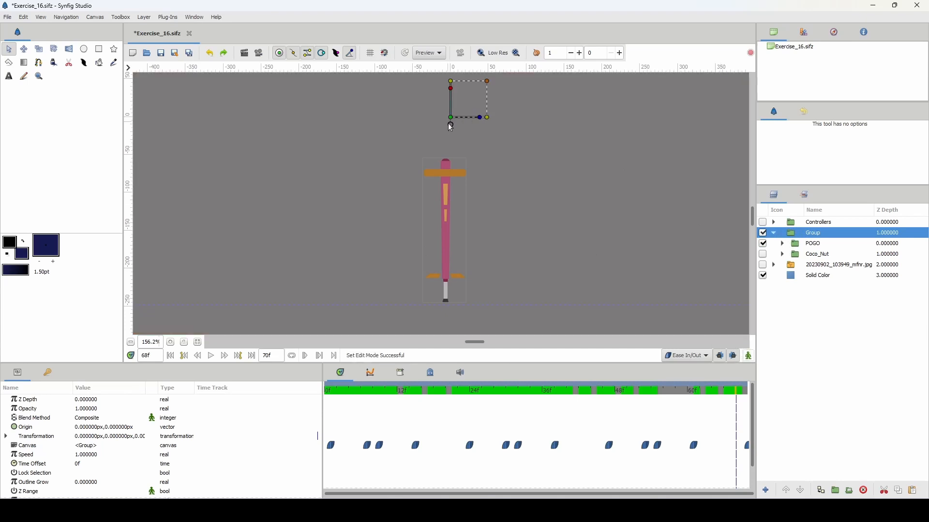
left_click_drag(452, 128, 448, 311)
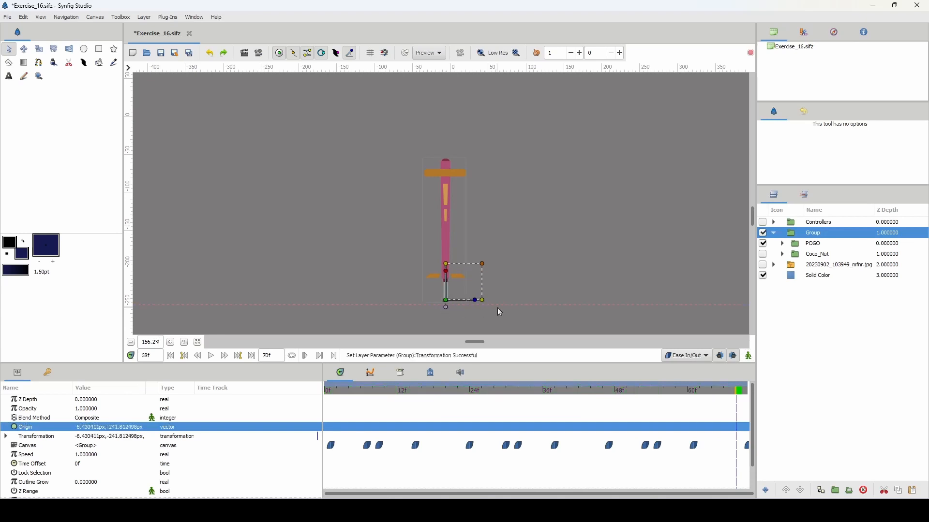
In animate editing mode, key the parent group's ground position at frame 15 and its raised jump position at frame 20.
left_click(749, 356)
left_click(381, 390)
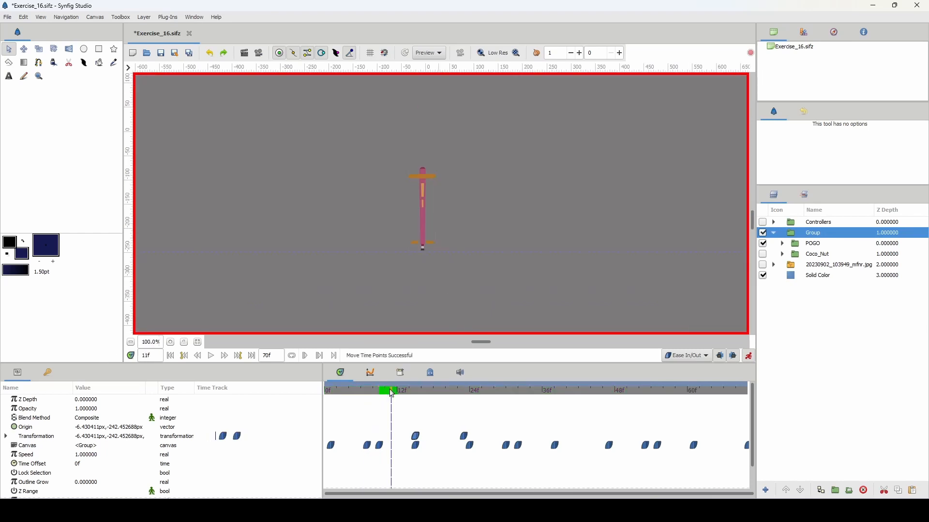
mouse_move(390, 391)
left_mouse_down()
mouse_move(468, 388)
mouse_move(395, 390)
left_mouse_up()
left_click_drag(469, 436, 445, 436)
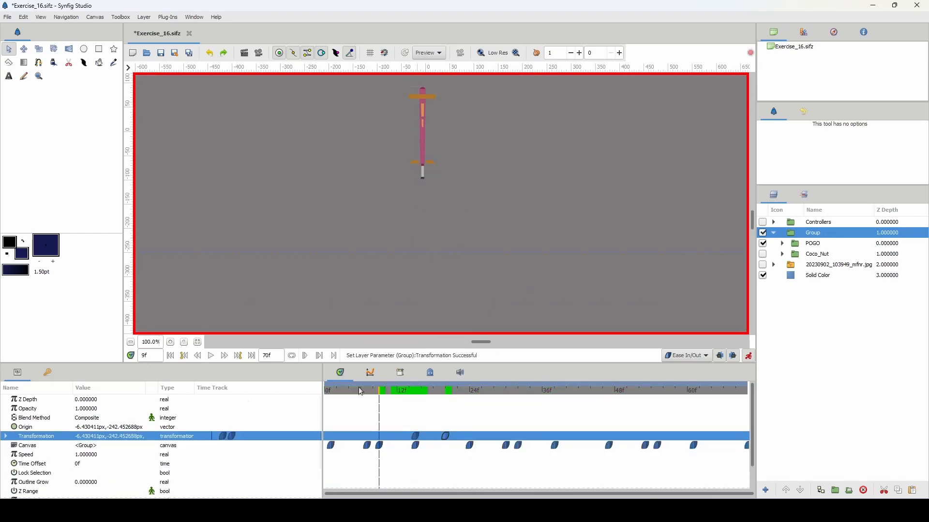
Copy the parent group's ground waypoint to frame 27 as the landing and retime the jump's peak to frame 22.
left_click_drag(359, 389, 506, 390)
left_click_drag(415, 436, 505, 436)
left_click_drag(503, 390, 470, 436)
left_click_drag(458, 390, 403, 389)
scroll(272, 353, "up", 6)
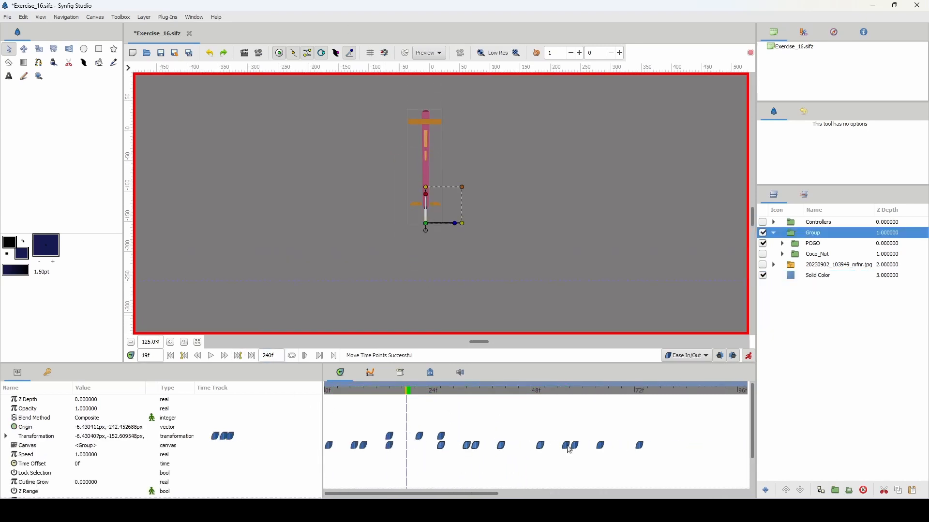
Shift the landing waypoint and all following pogoTop waypoints three frames later, so that the landing falls on frame 30.
left_click_drag(569, 445, 583, 445)
left_click_drag(492, 390, 514, 390)
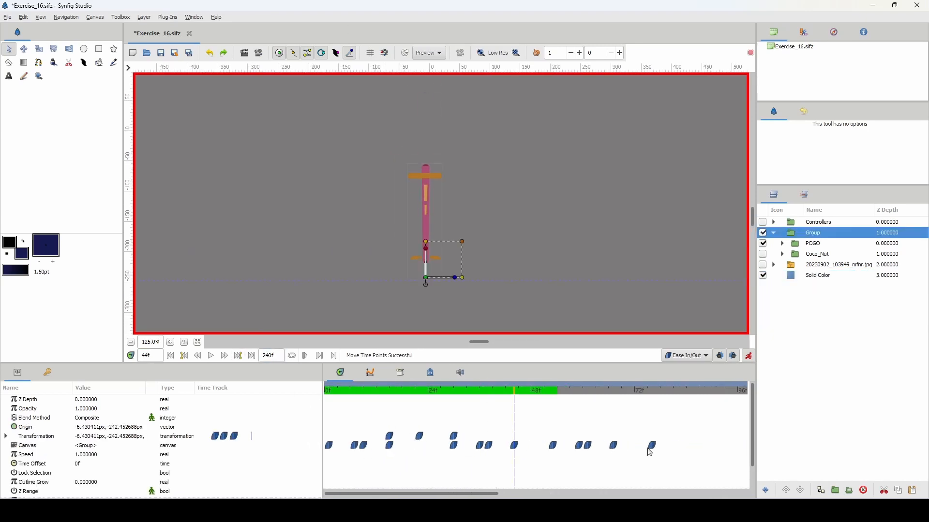
Delete the last pogo waypoint, shift the waypoints after frame 44 later, and copy the parent group's jump waypoints to start at frame 44.
key("Delete")
left_click(389, 390)
left_click(539, 390)
left_click_drag(454, 445, 605, 436)
left_click(514, 390)
left_click_drag(493, 391, 591, 393)
left_click_drag(540, 437, 514, 436)
left_click(513, 390)
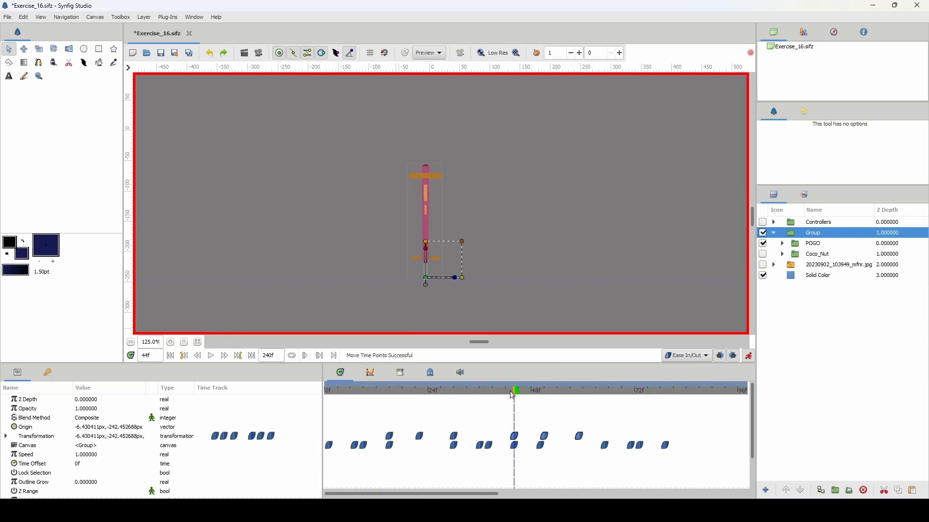
Delete the extra pogo waypoint shortly after frame 44 and move the following ones earlier to start at the second landing, frame 59.
left_click_drag(513, 389, 544, 391)
left_click(540, 445)
key("Delete")
left_click_drag(672, 452, 599, 442)
left_click_drag(604, 445, 579, 445)
left_click_drag(613, 390, 328, 390)
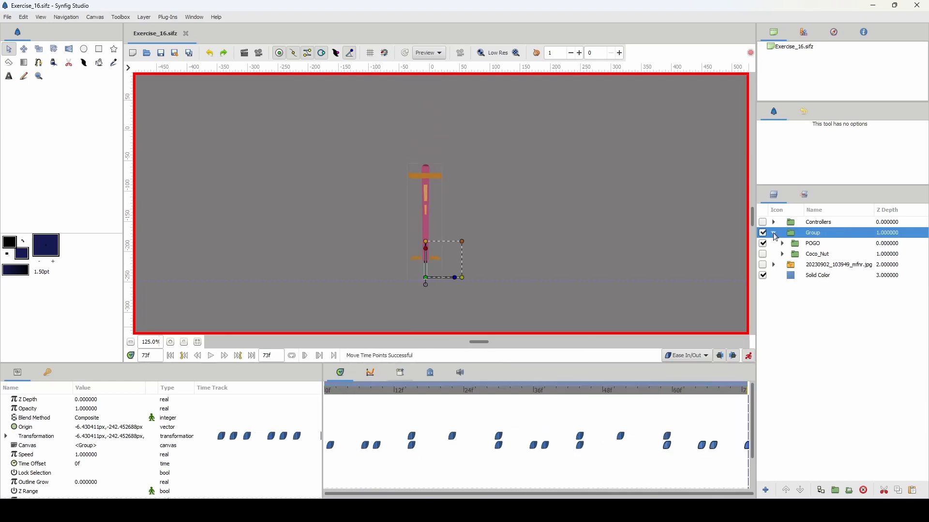
Make the Coco_Nut group visible and select the Rig set to show the character's body, arm and leg handles.
left_click(798, 254)
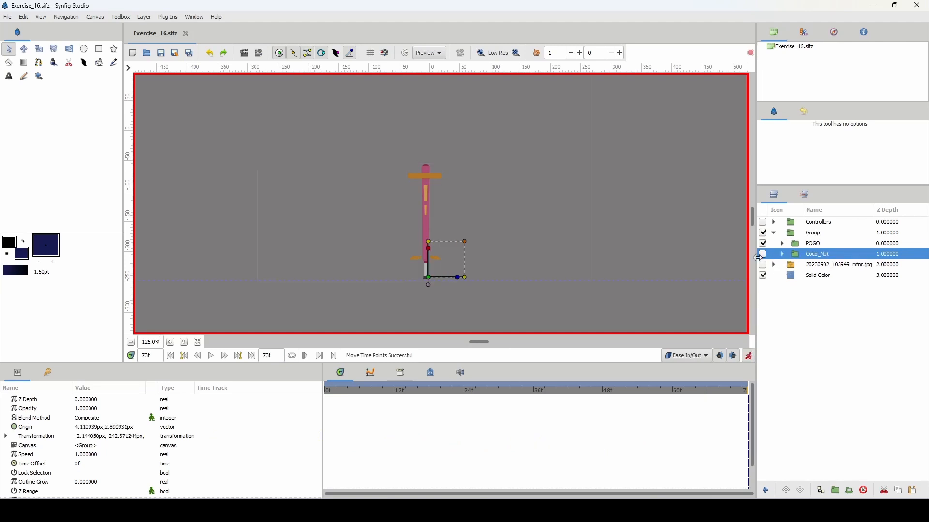
left_click(764, 254)
left_click_drag(501, 265, 505, 283)
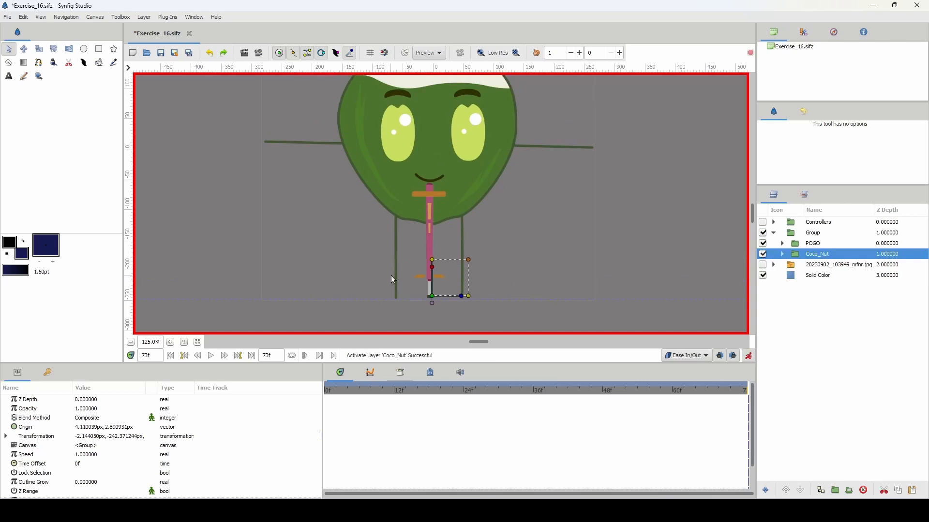
scroll(391, 275, "down", 1)
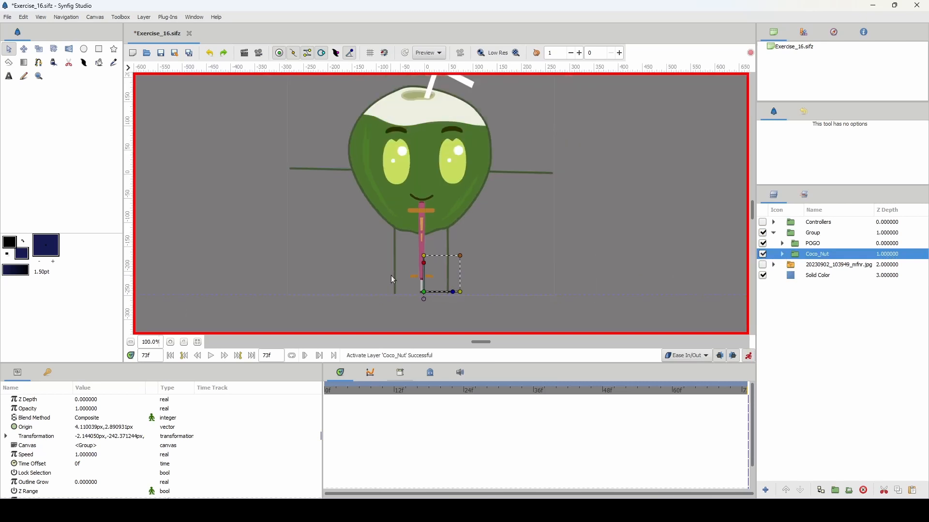
left_click(805, 195)
left_click(794, 244)
scroll(460, 255, "up", 1)
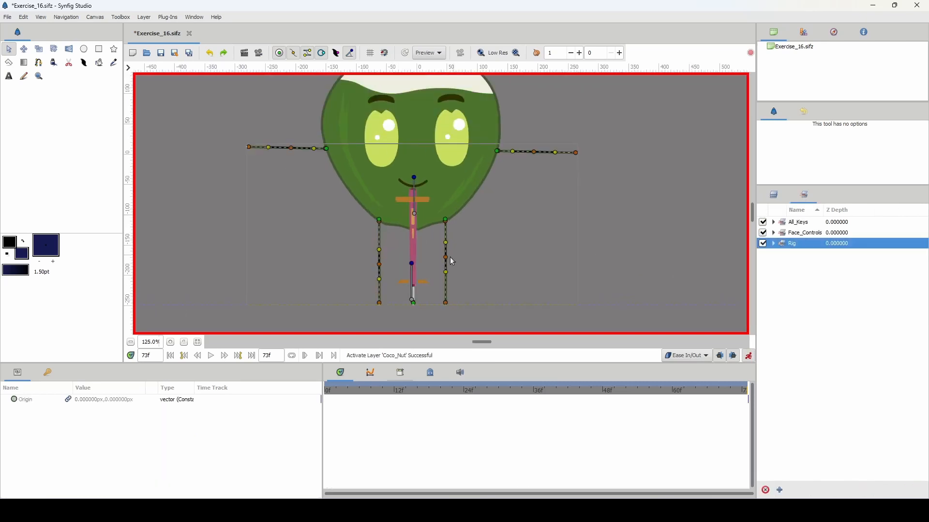
Raise the character's char_Move origin to about 32 px vertically, level with the pogo stick's footrests.
left_click_drag(437, 262, 452, 246)
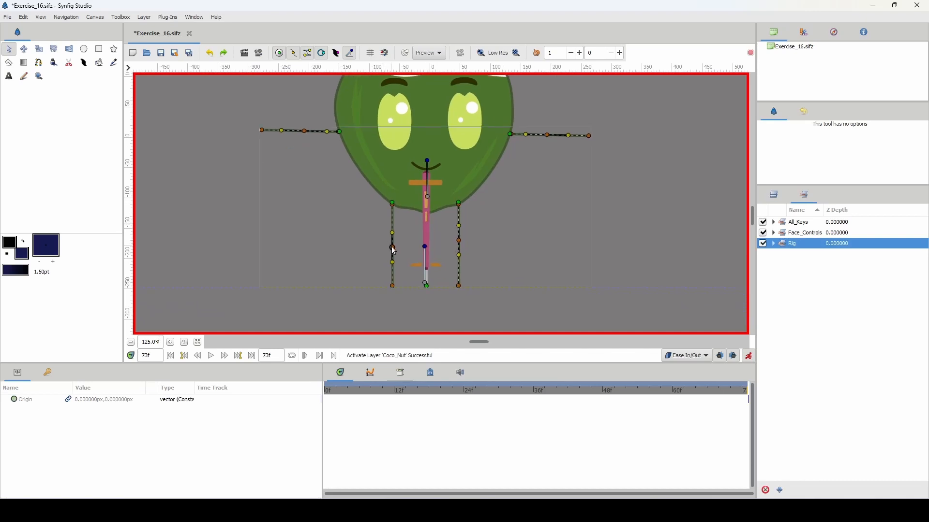
left_click(427, 287)
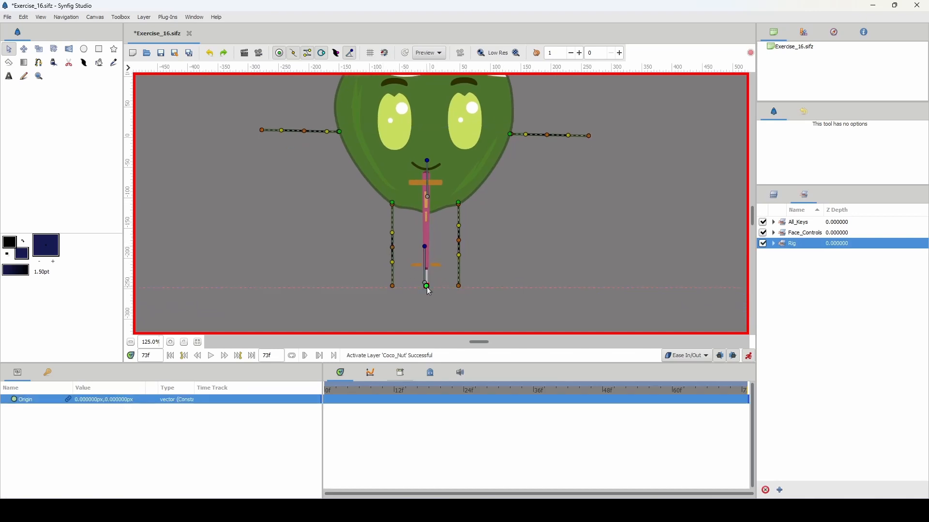
left_click_drag(427, 288, 428, 289)
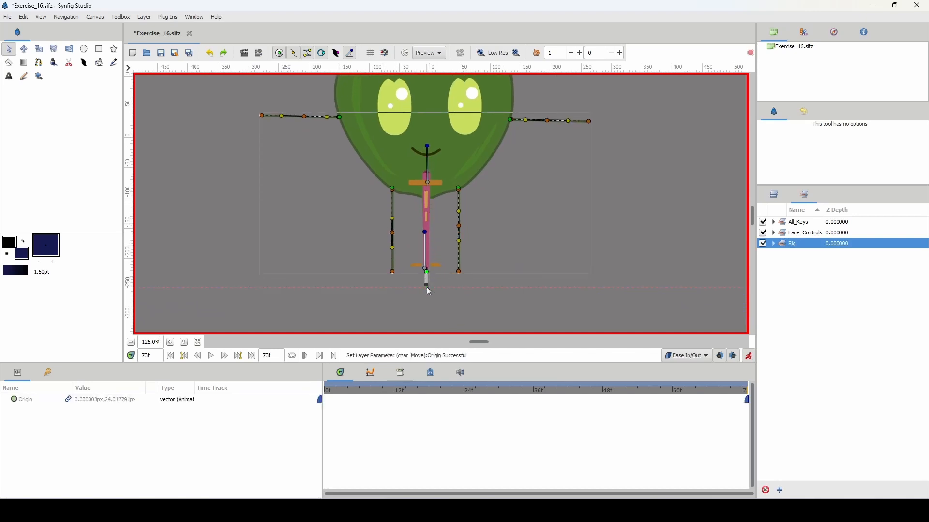
key("Up")
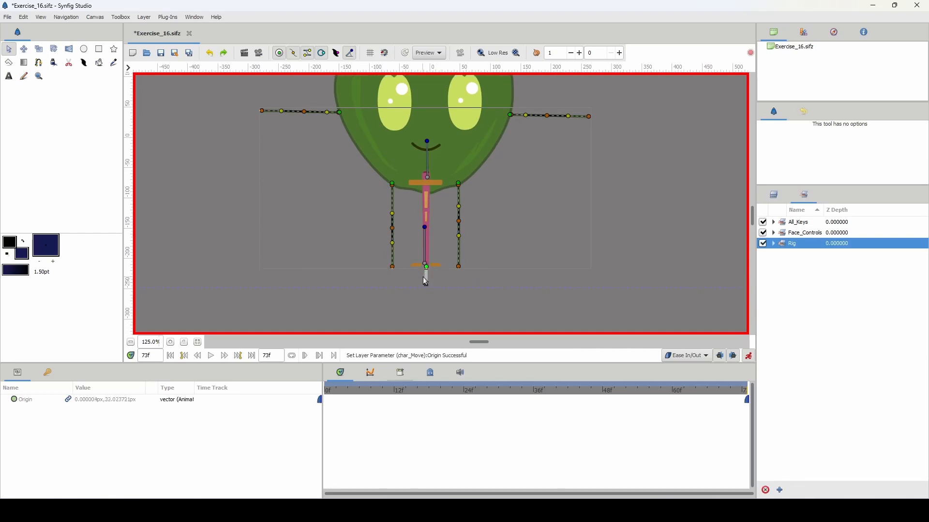
Pose both legs inward by moving their middle and end vertices so that the feet rest on the pogo's footrests.
left_click_drag(392, 233, 400, 228)
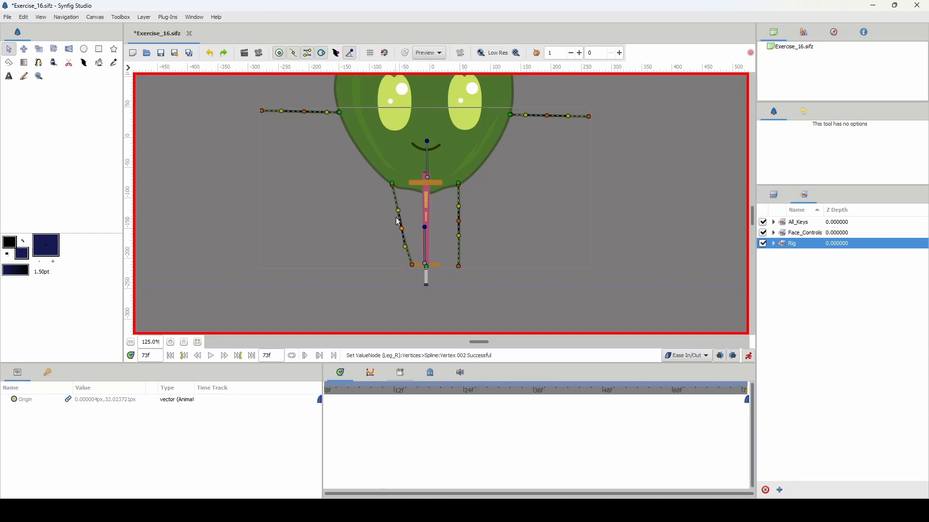
left_click_drag(459, 221, 452, 220)
left_click_drag(458, 266, 440, 264)
left_click_drag(453, 234, 400, 227)
Bend both arms around the body and place their end vertices on the two ends of the pogo's handlebar.
left_click_drag(485, 183, 495, 217)
left_click_drag(557, 150, 518, 184)
left_click_drag(599, 151, 453, 218)
left_click_drag(518, 193, 497, 214)
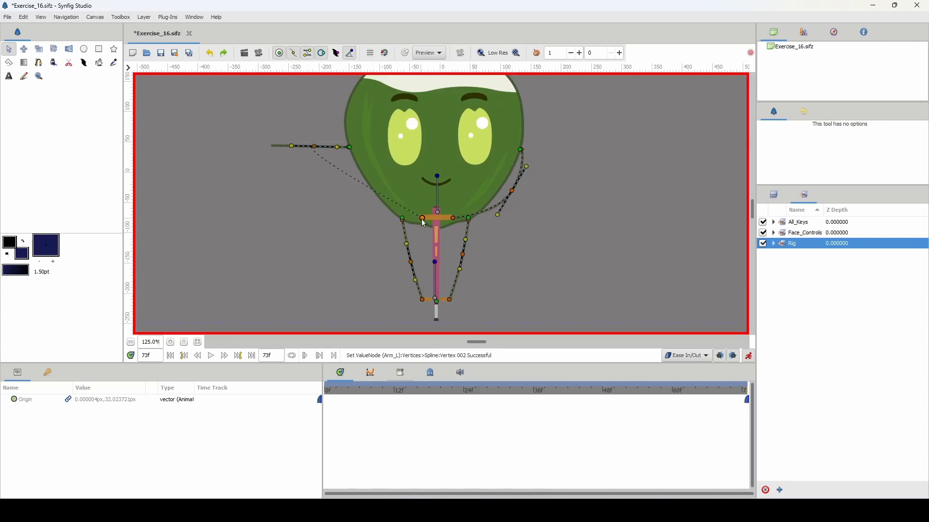
left_click_drag(271, 145, 360, 194)
Refine both legs' middle and end vertices so that the legs run smoothly down onto the footrests.
scroll(368, 212, "up", 4)
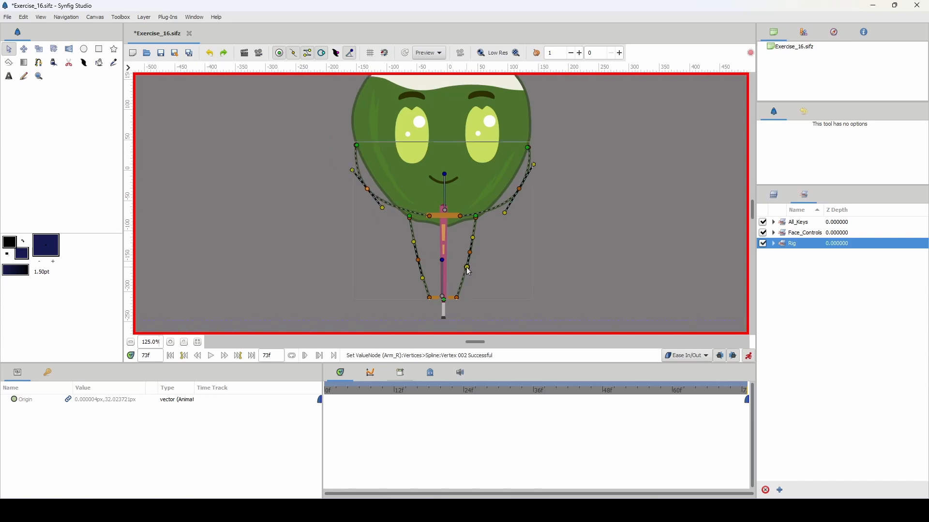
left_click_drag(486, 286, 481, 286)
left_click_drag(519, 175, 513, 175)
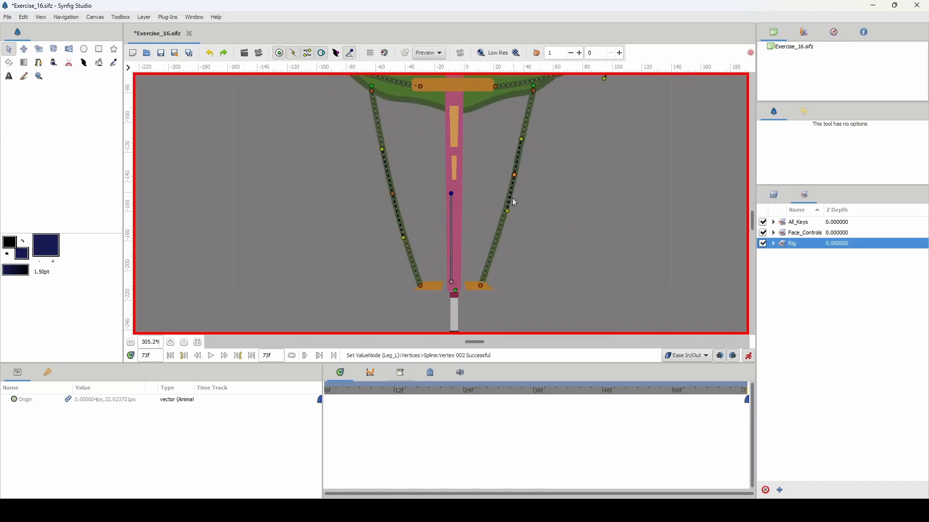
left_click_drag(481, 286, 480, 281)
left_click_drag(505, 211, 504, 211)
left_click_drag(512, 174, 513, 174)
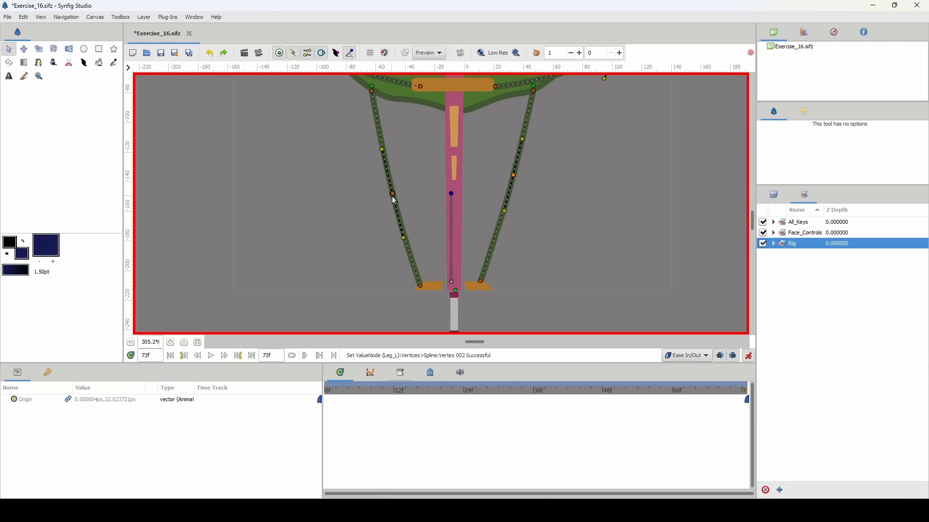
left_click_drag(392, 193, 394, 194)
left_click_drag(420, 286, 429, 281)
left_click_drag(395, 194, 400, 193)
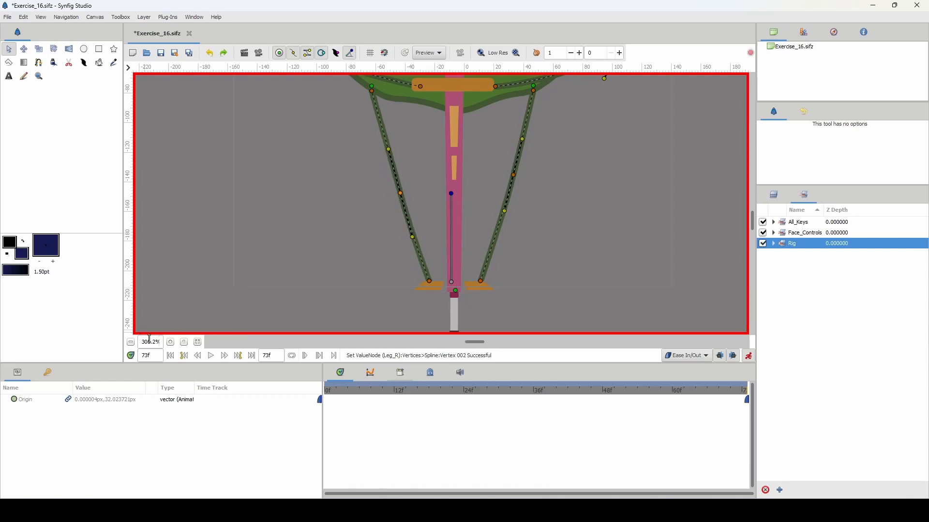
scroll(150, 345, "down", 2)
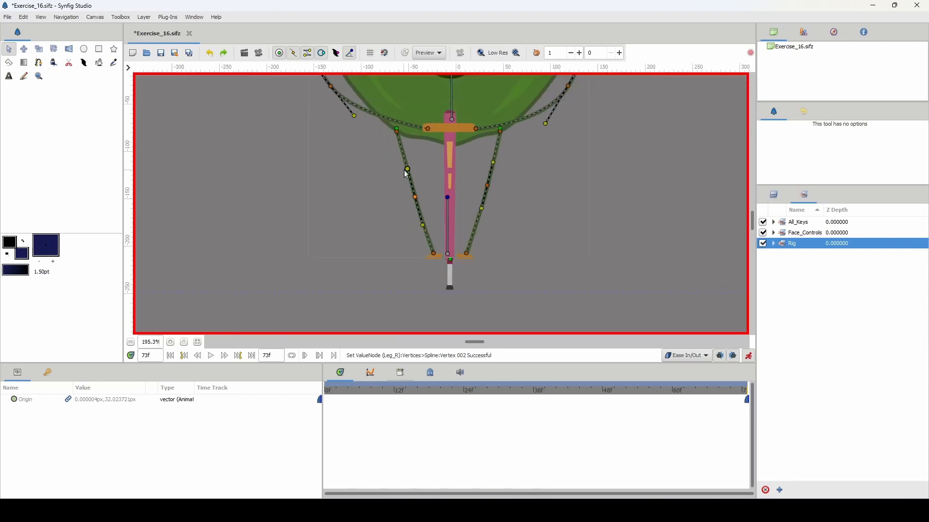
left_click_drag(407, 169, 413, 197)
Copy the character's vertical movement waypoints along the timeline to match the pogo's compression, including frame 65, and save the file.
scroll(150, 347, "down", 1)
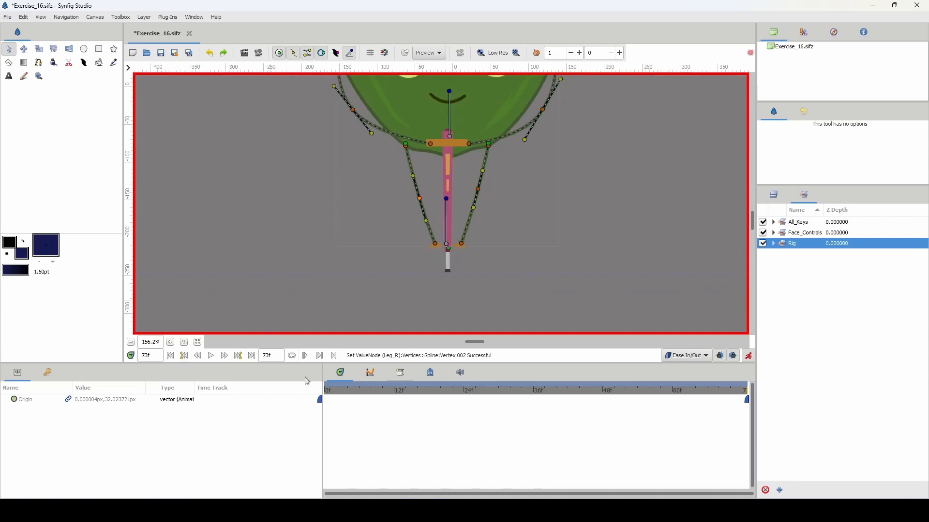
scroll(148, 342, "down", 1)
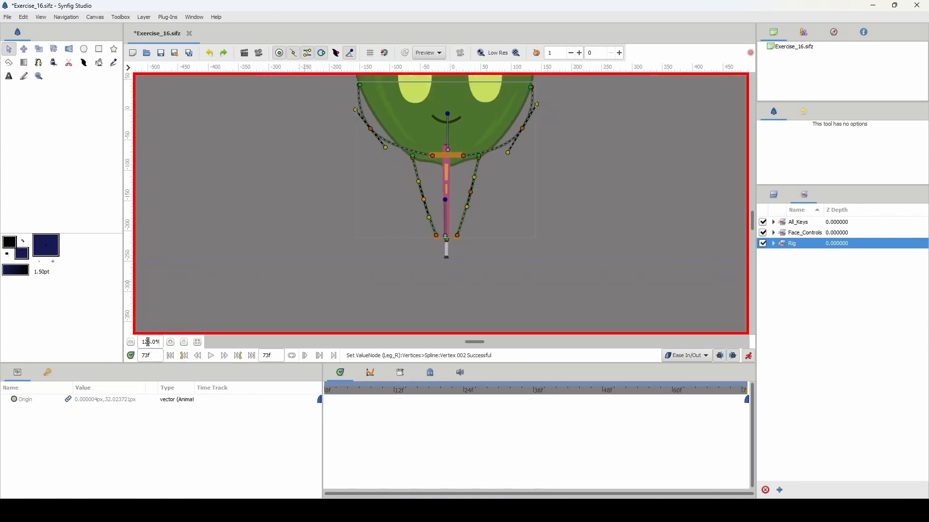
scroll(148, 343, "down", 1)
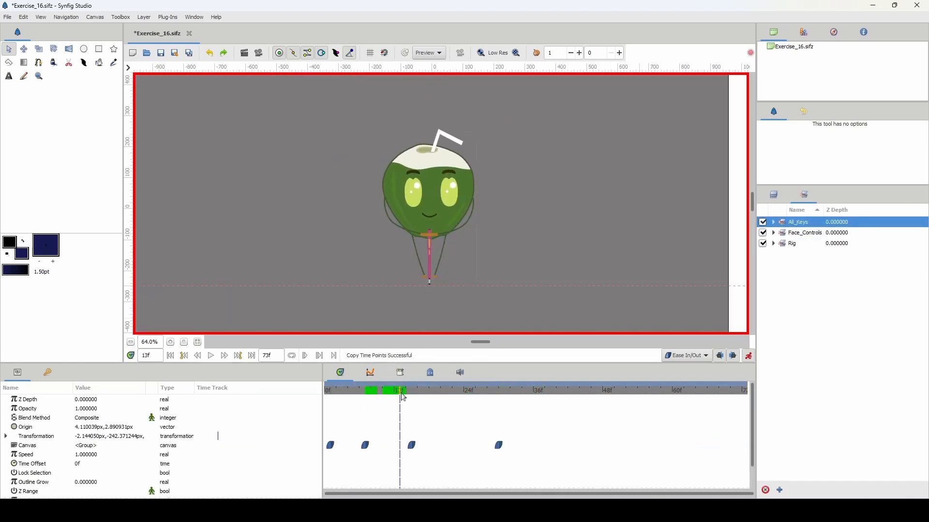
left_click_drag(401, 393, 702, 394)
type(".")
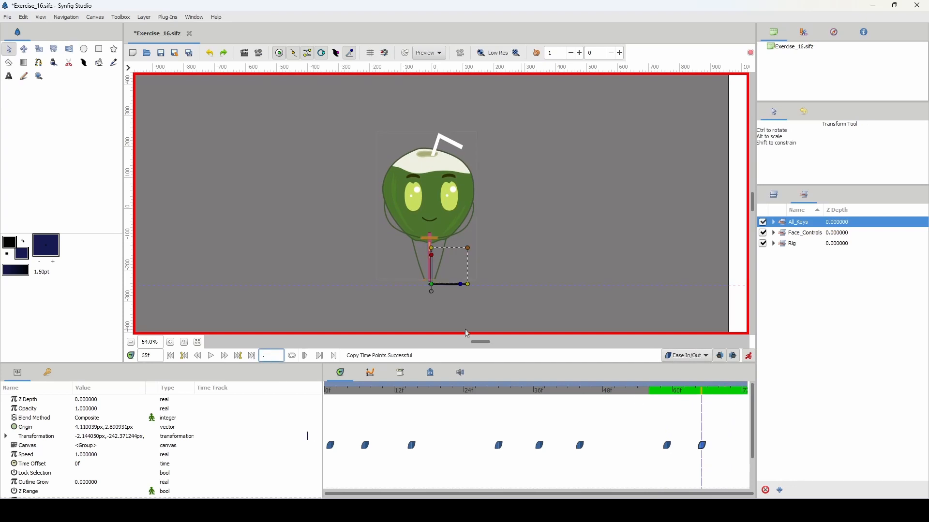
key("ctrl+s")
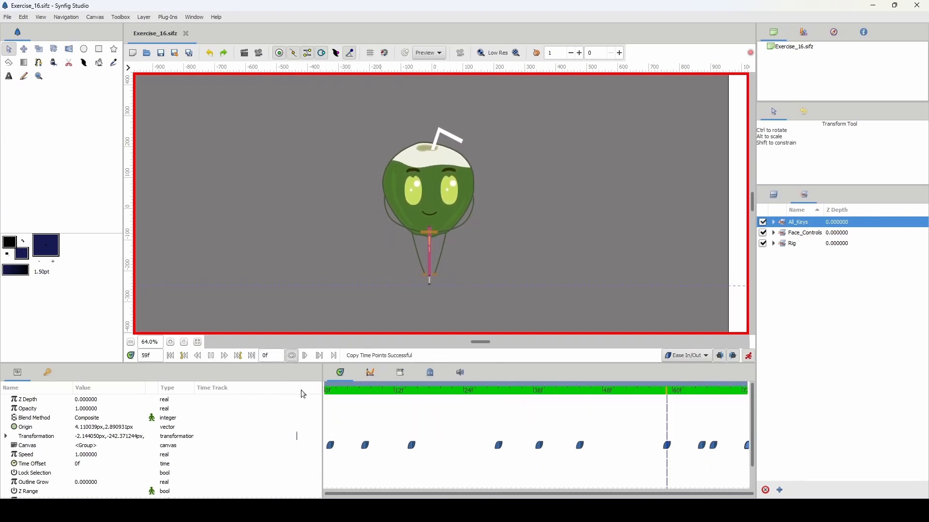
Delete the waypoints before frame 15 so that the animation begins with the first jump.
left_click(466, 392)
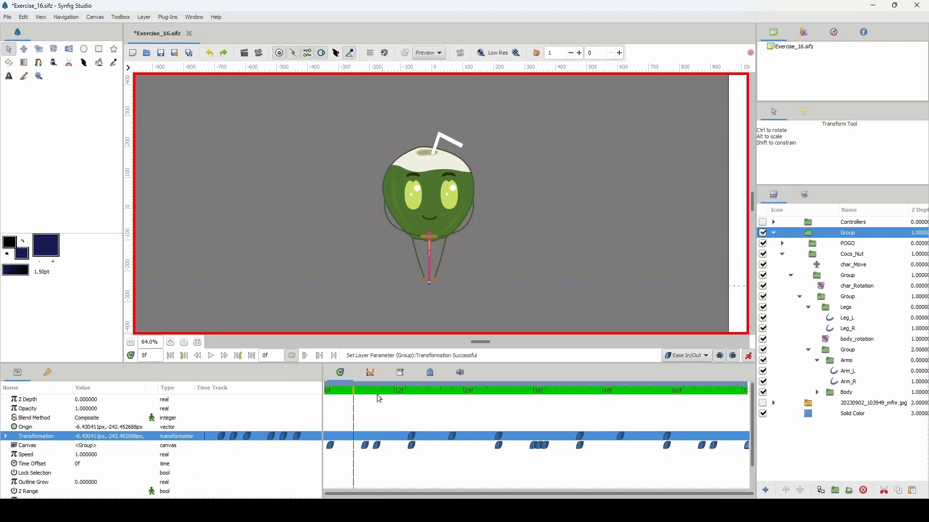
left_click_drag(377, 397, 366, 399)
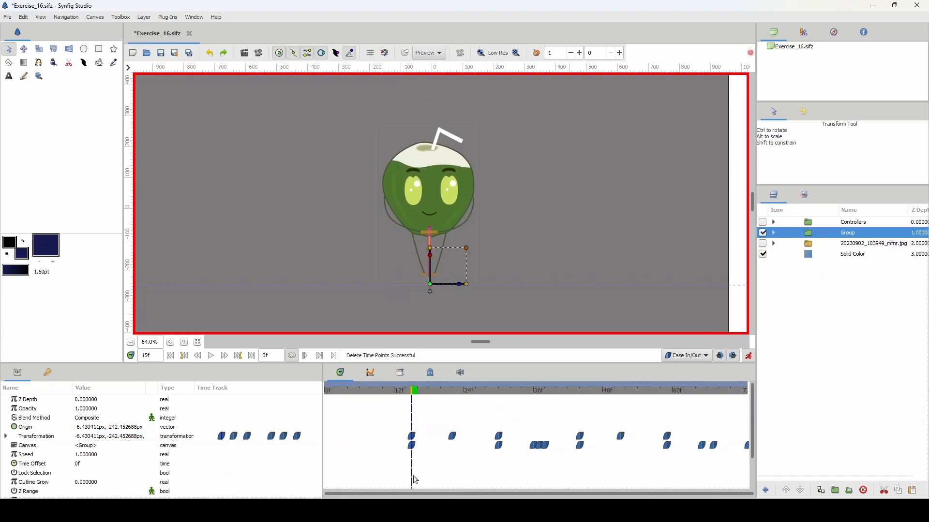
left_click(663, 391)
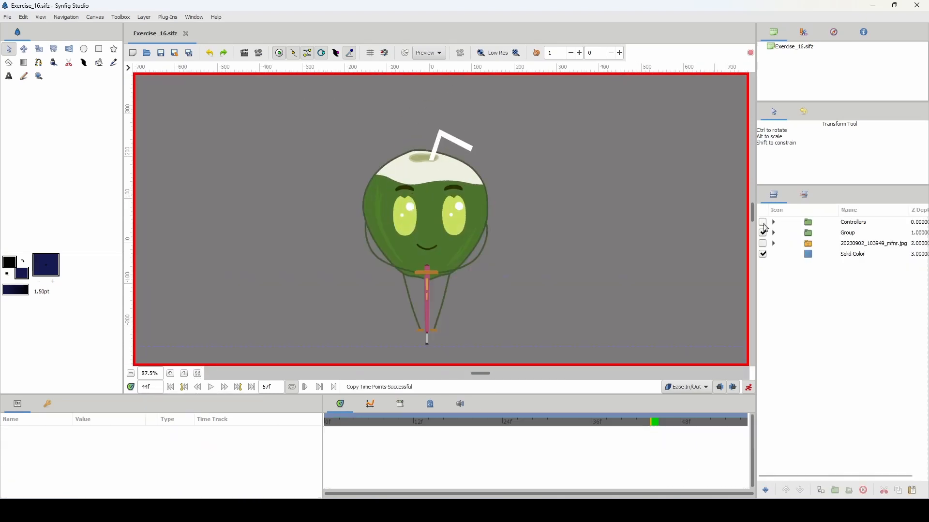
Show the Controllers group and list the individual controls of the Face_Controls set.
left_click(805, 197)
left_click(794, 237)
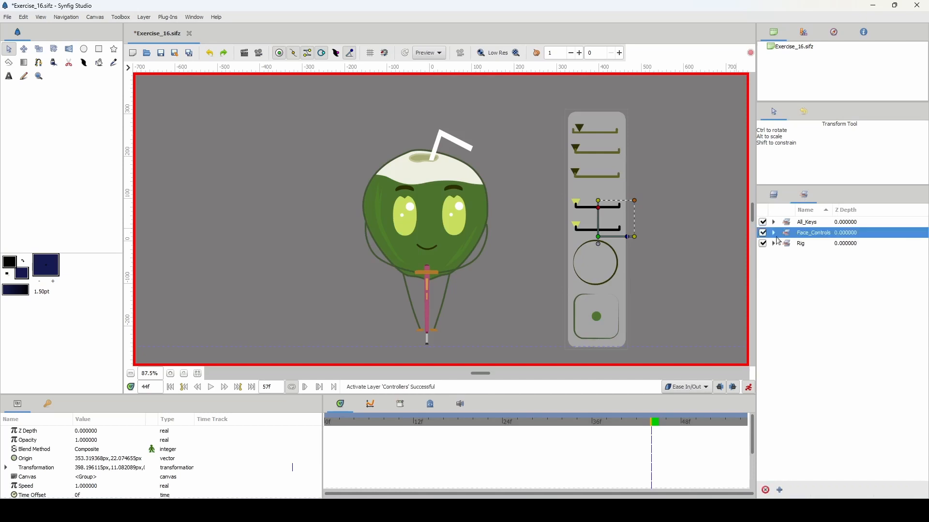
left_click(774, 234)
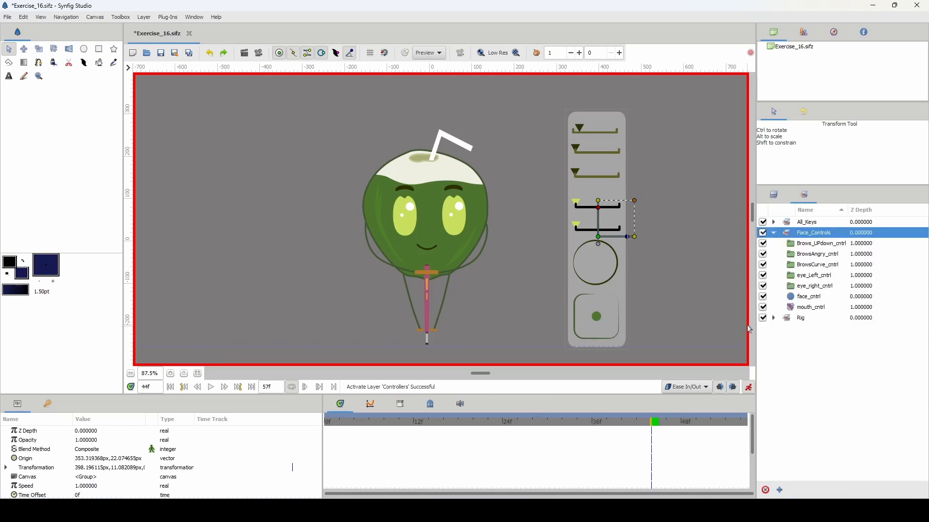
Key both eye controls open at frame 44 and closed at frame 48, with their sliders at about 98 px.
left_click(793, 277)
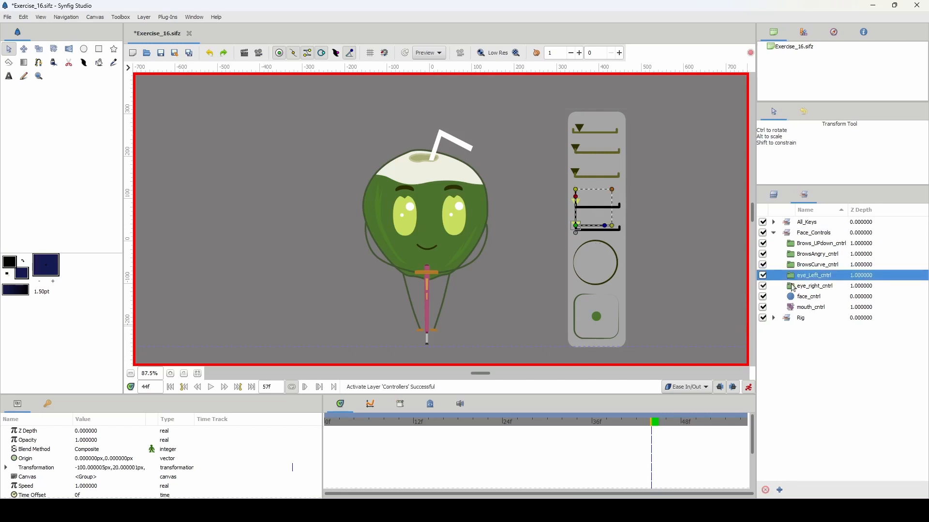
left_click(791, 289, "ctrl")
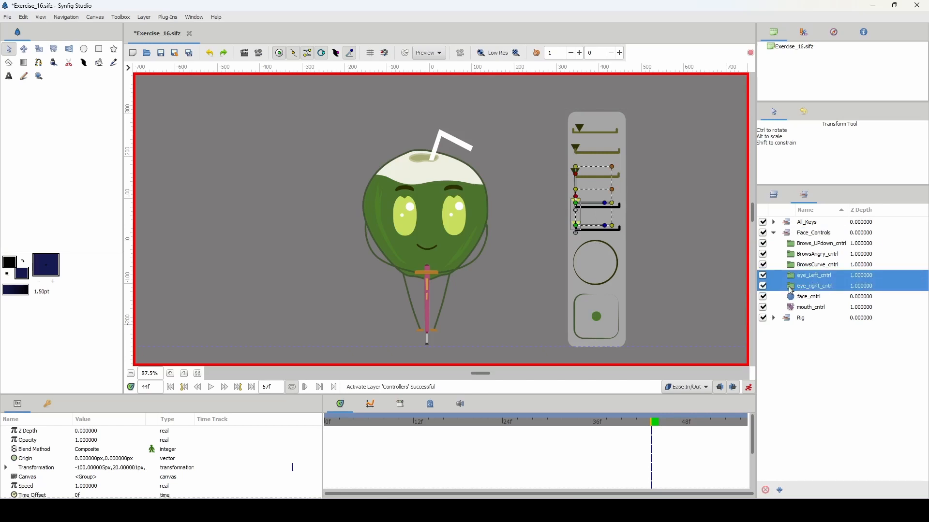
left_click(575, 206)
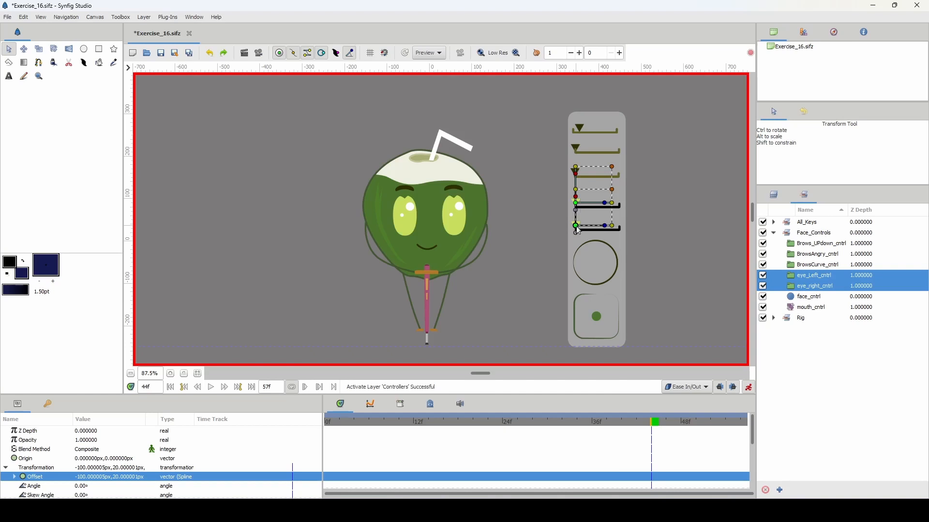
left_click_drag(578, 231, 619, 227)
left_click(682, 422)
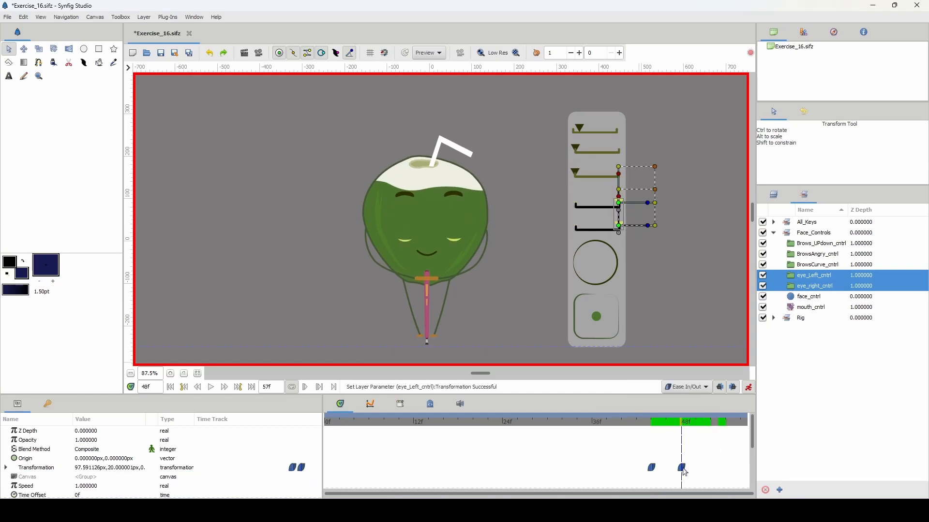
Copy the closed-eye waypoint from frame 48 to frame 50 for both eye controls.
left_click_drag(681, 468, 696, 468)
left_click(814, 286)
left_click(814, 275)
left_click(814, 286)
left_click(704, 422)
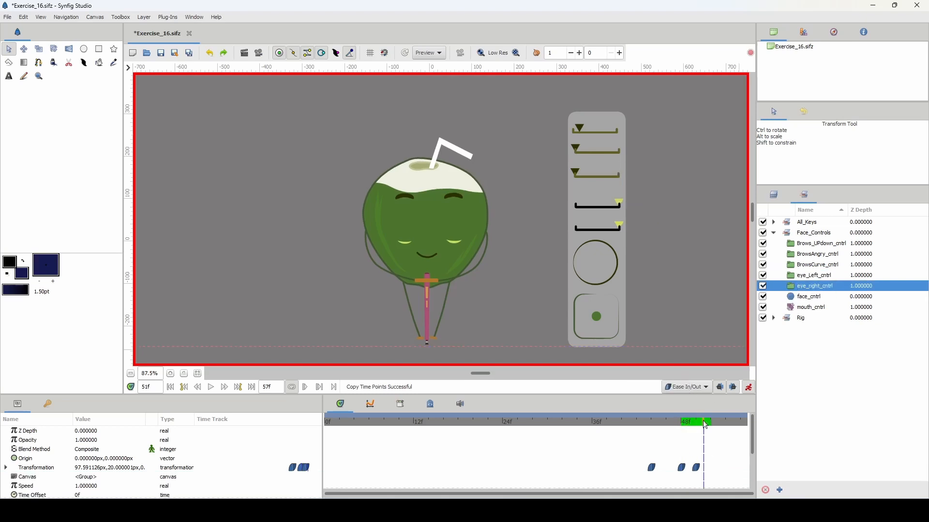
Copy the open-eye waypoint from frame 44 to frame 54 for both eye controls to finish the blink.
left_click_drag(703, 422, 726, 422)
left_click_drag(651, 468, 726, 467)
left_click(814, 275)
left_click_drag(651, 467, 726, 467)
left_click_drag(725, 421, 651, 422)
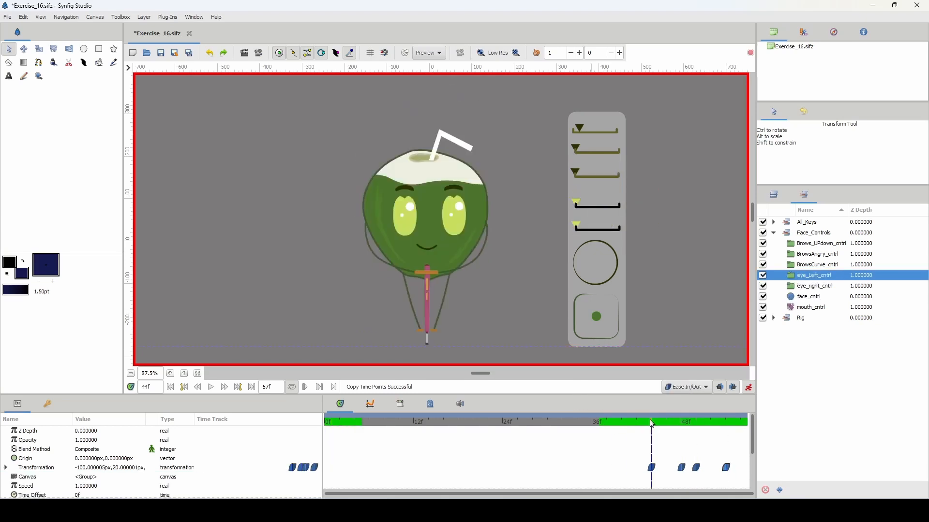
Key Brows_UPdown_cntrl at frame 44 and lower the brows at frame 48, with the slider at about 95 px.
left_click(795, 245)
left_click(575, 172)
left_click(681, 422)
left_click_drag(575, 173, 584, 172)
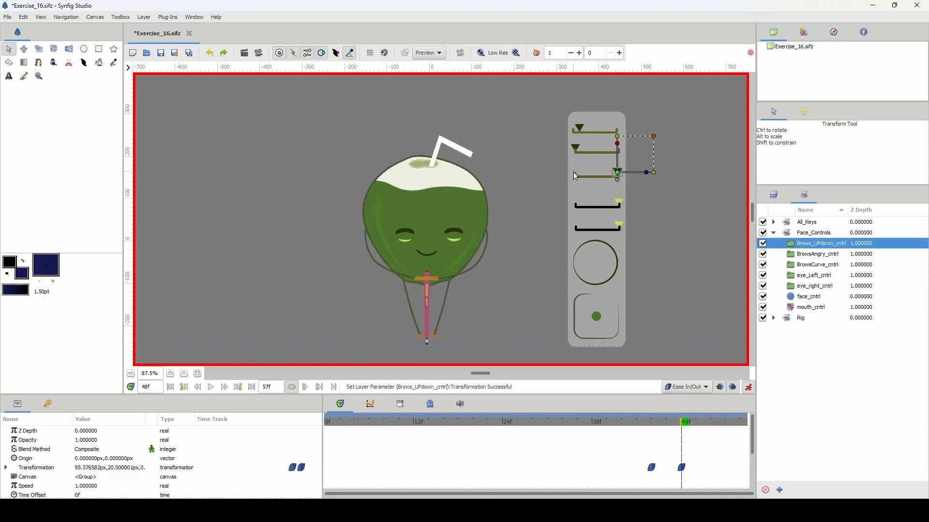
Key BrowsCurve_cntrl at frame 44 and move its slider to about -27 px at frame 46.
key("[")
left_click(580, 130)
key("ctrl+period")
key("ctrl+period")
left_click_drag(580, 130, 594, 130)
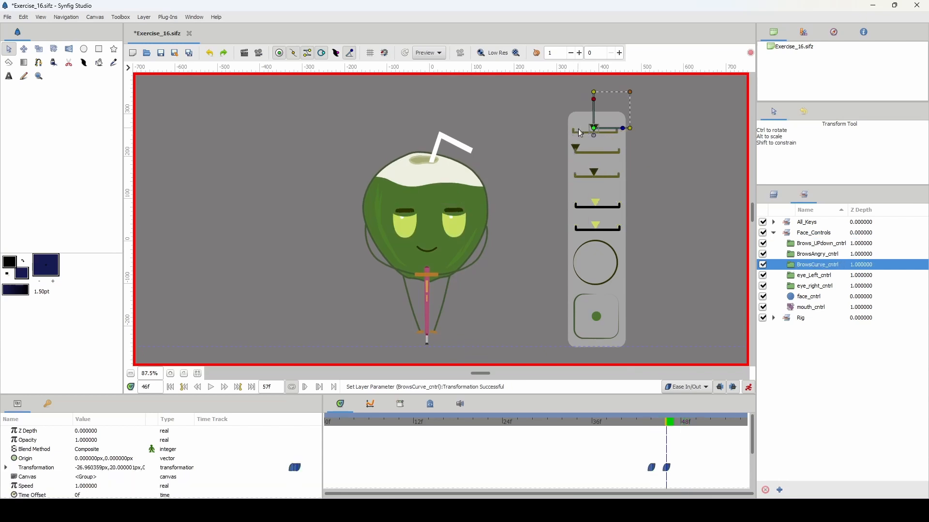
Continue the BrowsCurve_cntrl motion with waypoints at frames 49 and 51, and shift the last waypoint to frame 52.
key("ctrl+period")
key("ctrl+period")
key("ctrl+period")
key("ctrl+period")
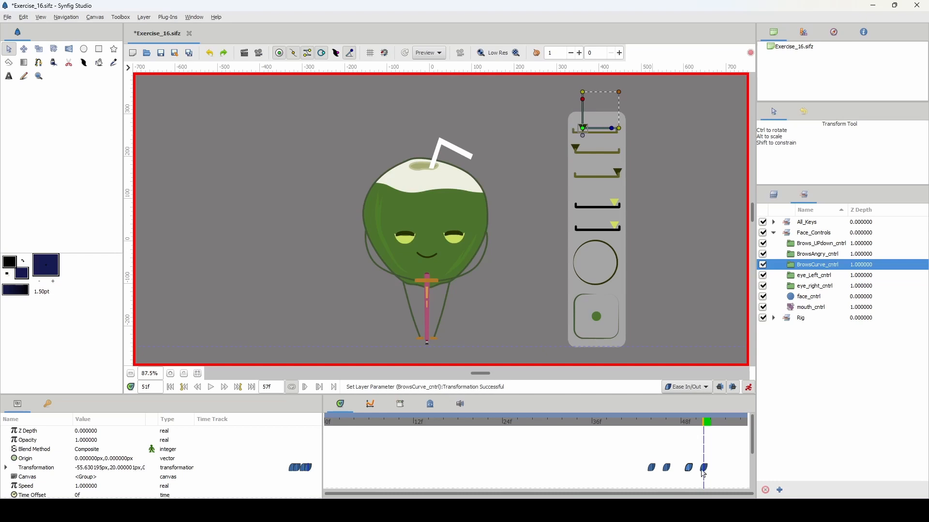
left_click_drag(704, 468, 711, 468)
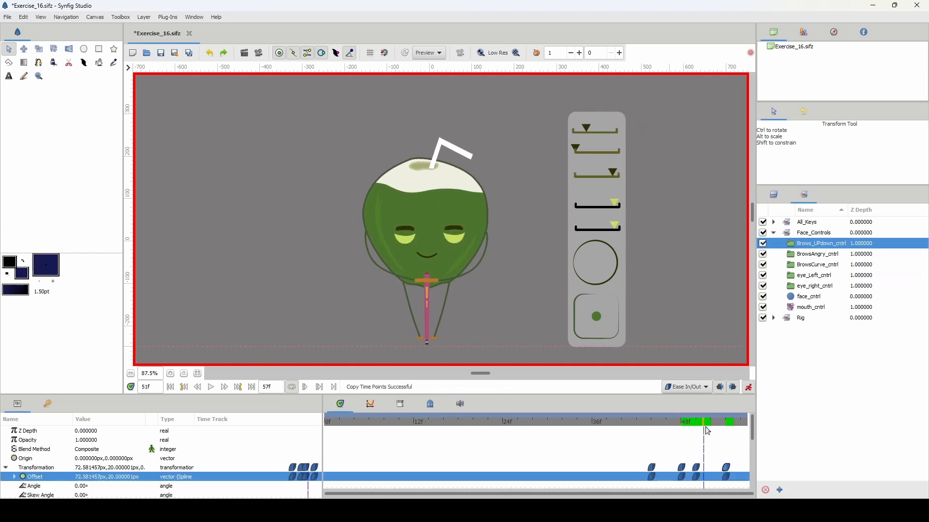
Play back the animation from frame 40 and from the start at a smaller canvas zoom to check the blink and brow motion.
left_click_drag(706, 436, 623, 438)
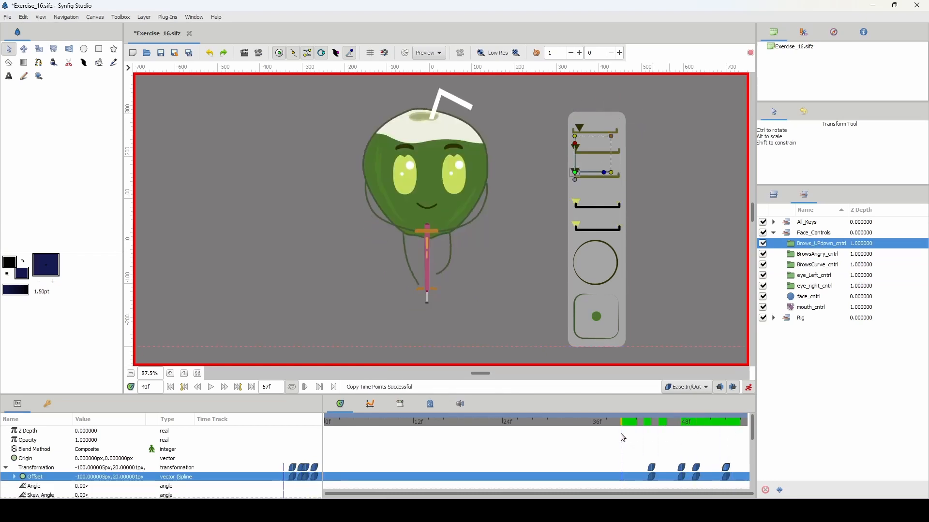
key("space")
key("space")
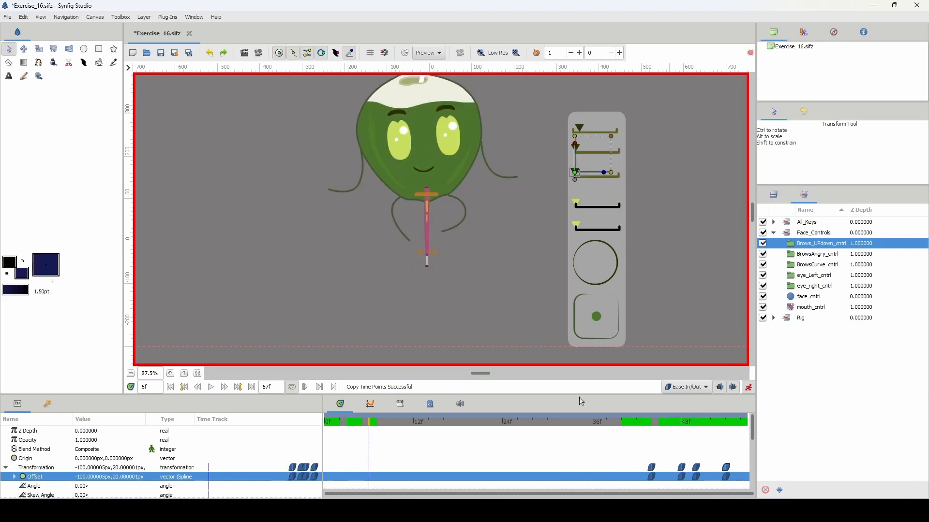
left_click(170, 374)
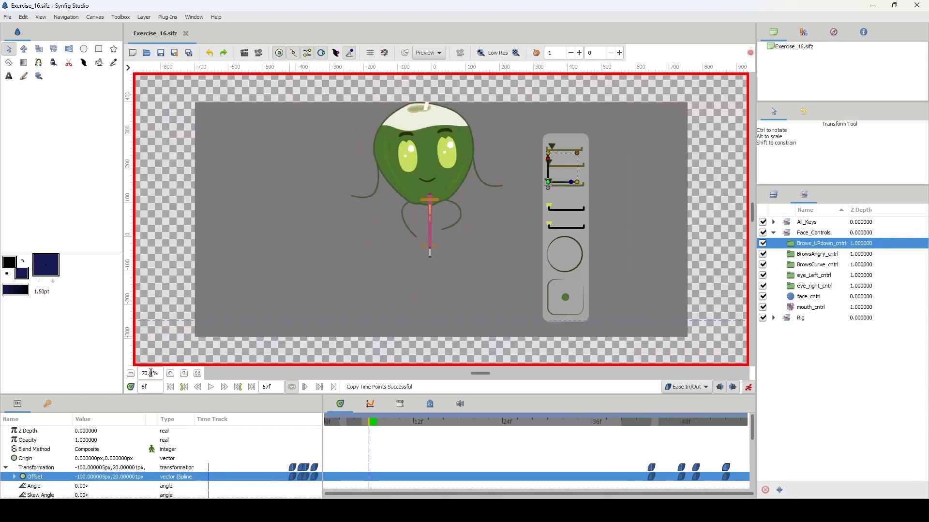
left_click(171, 373)
left_click_drag(388, 418, 308, 422)
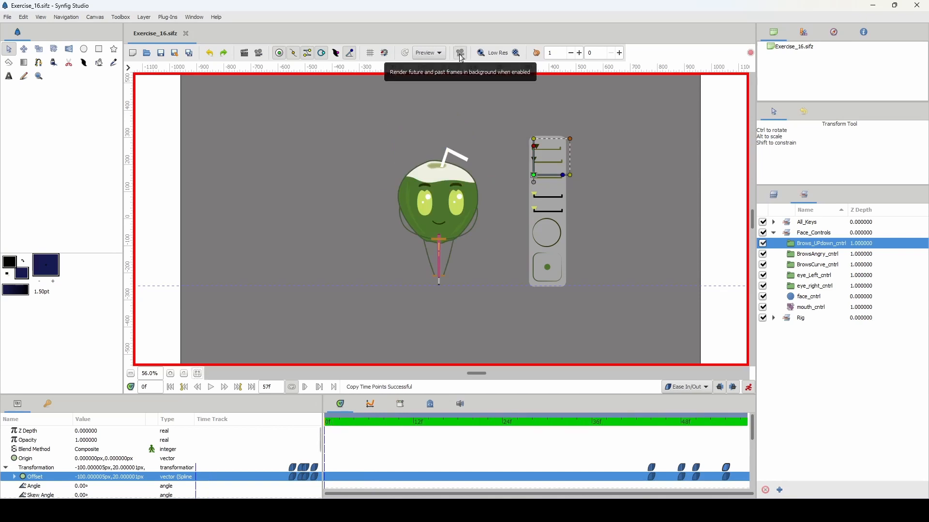
left_click_drag(393, 422, 292, 402)
key("space")
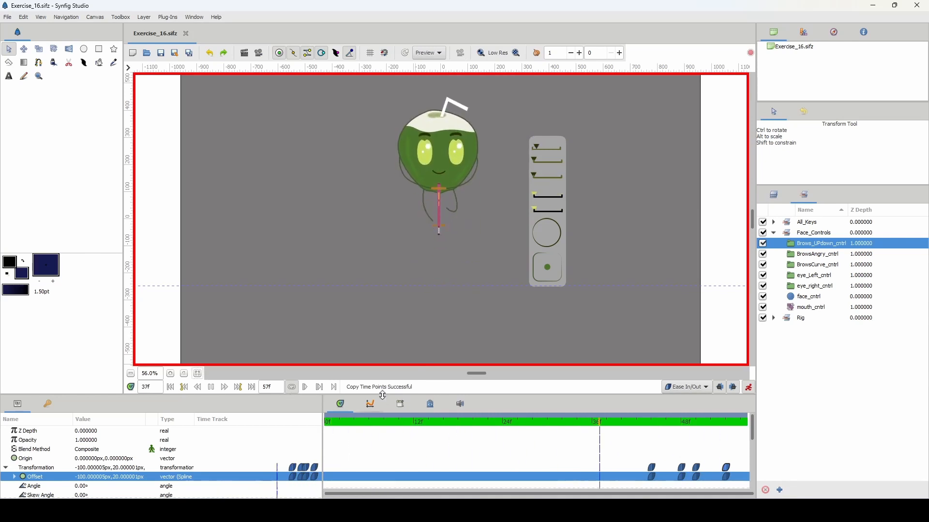
key("space")
Collapse and hide the Controllers group in the layer list, and preview the animation without the face controls.
left_click(774, 195)
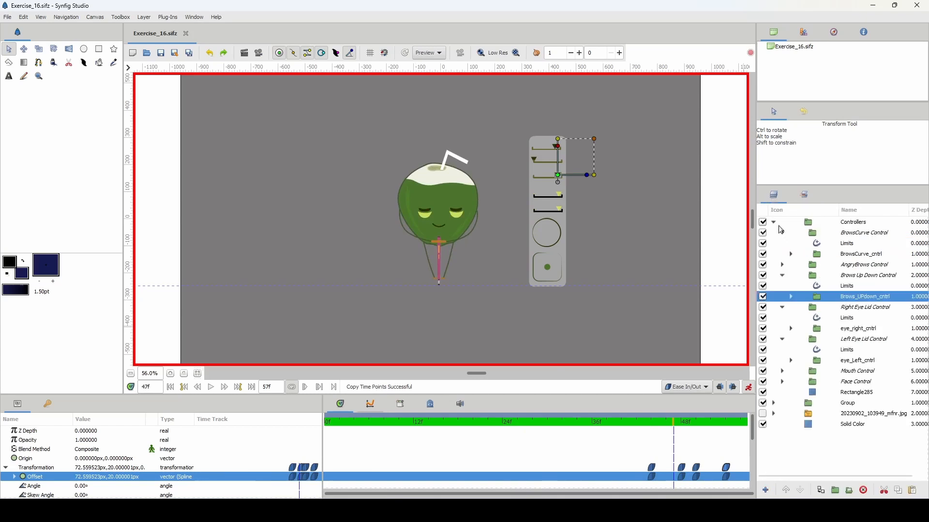
left_click(773, 232)
left_click(783, 234)
left_click(762, 222)
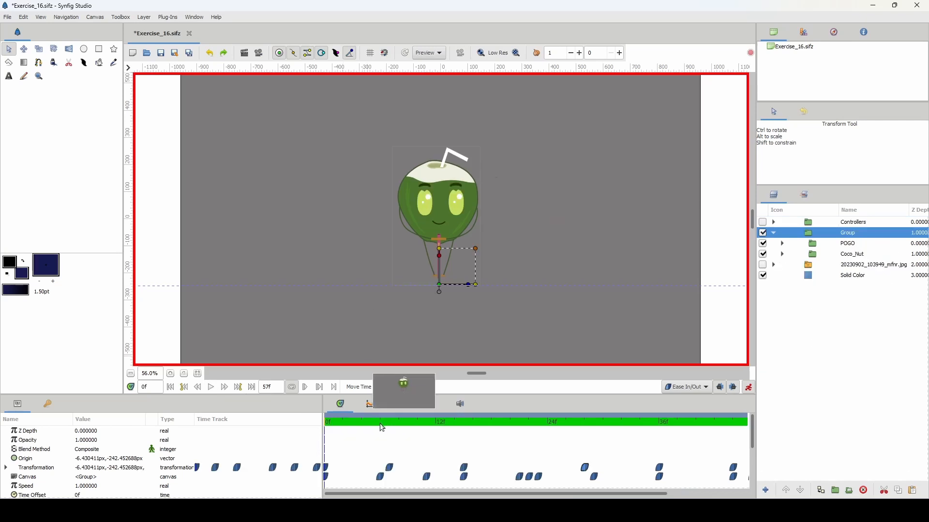
key("space")
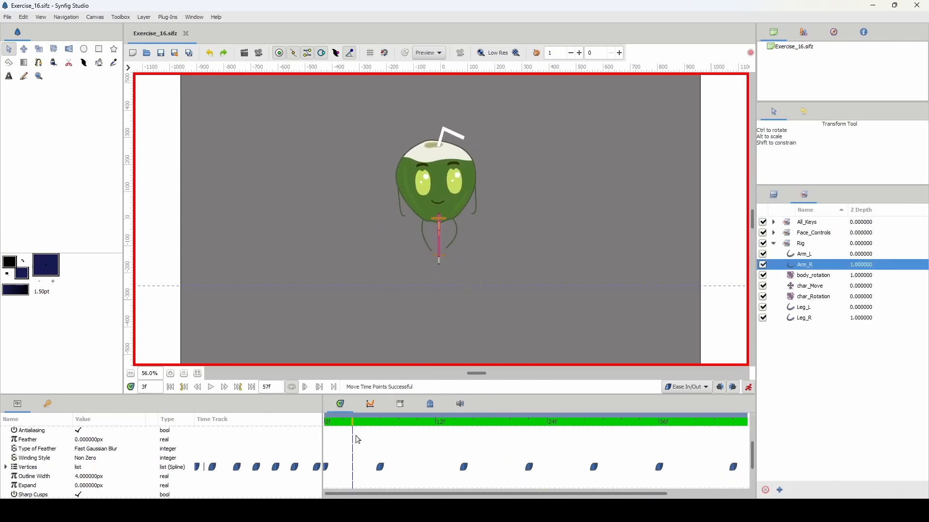
Shift Arm_R's Vertices waypoints at frames 6 and 15 two frames earlier, to frames 4 and 13.
left_click_drag(380, 467, 371, 467)
left_click(345, 423)
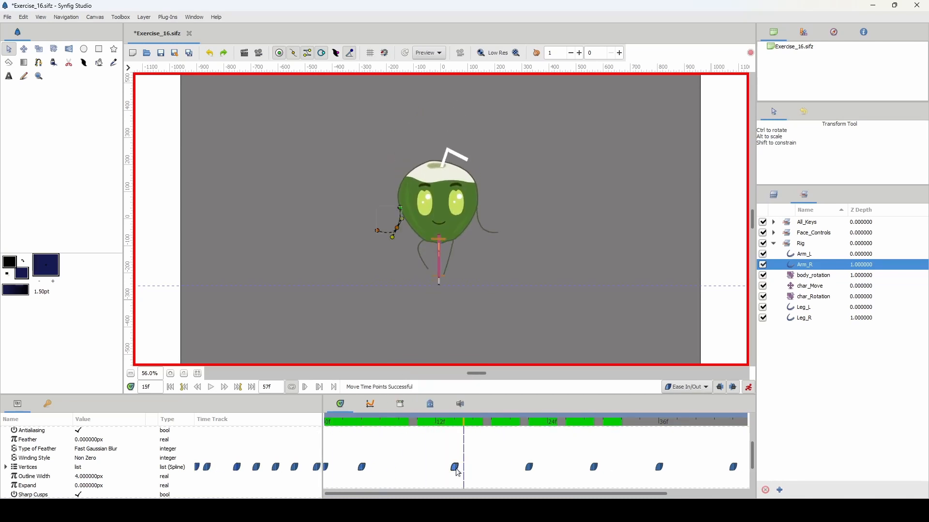
left_click_drag(459, 473, 449, 473)
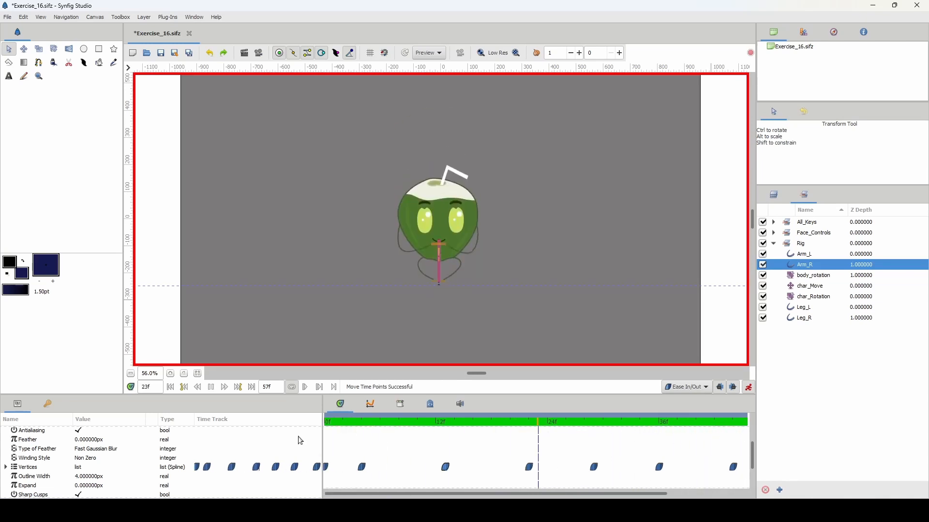
Save the animation file, clear the arm selection and play the animation at 70% canvas zoom.
key("ctrl+s")
left_click(378, 336)
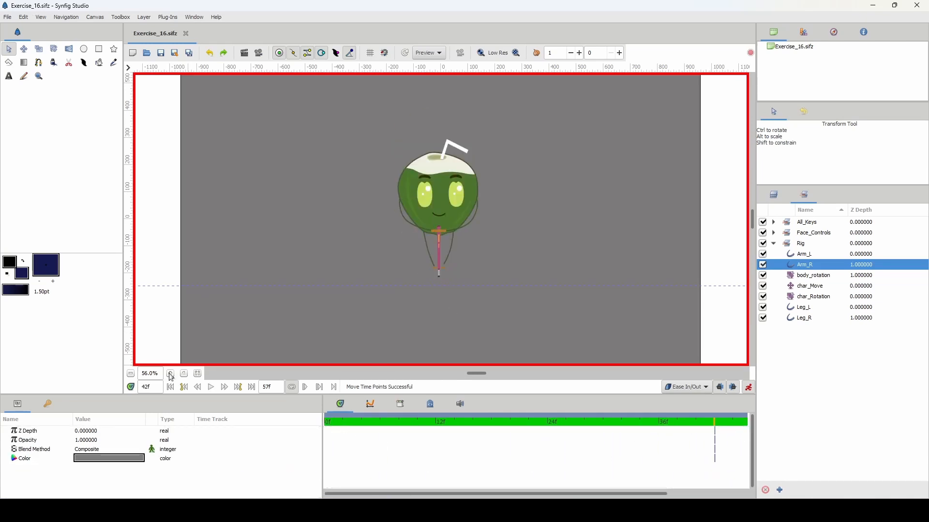
left_click(170, 374)
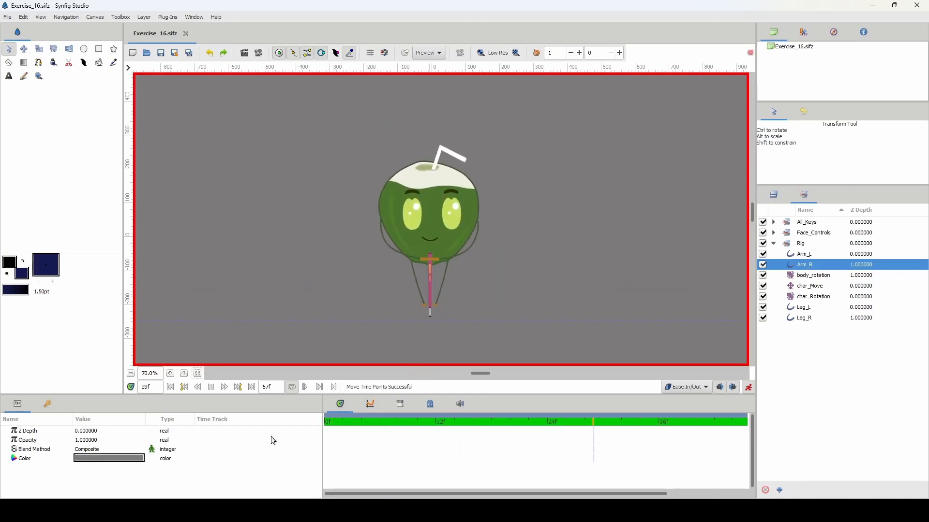